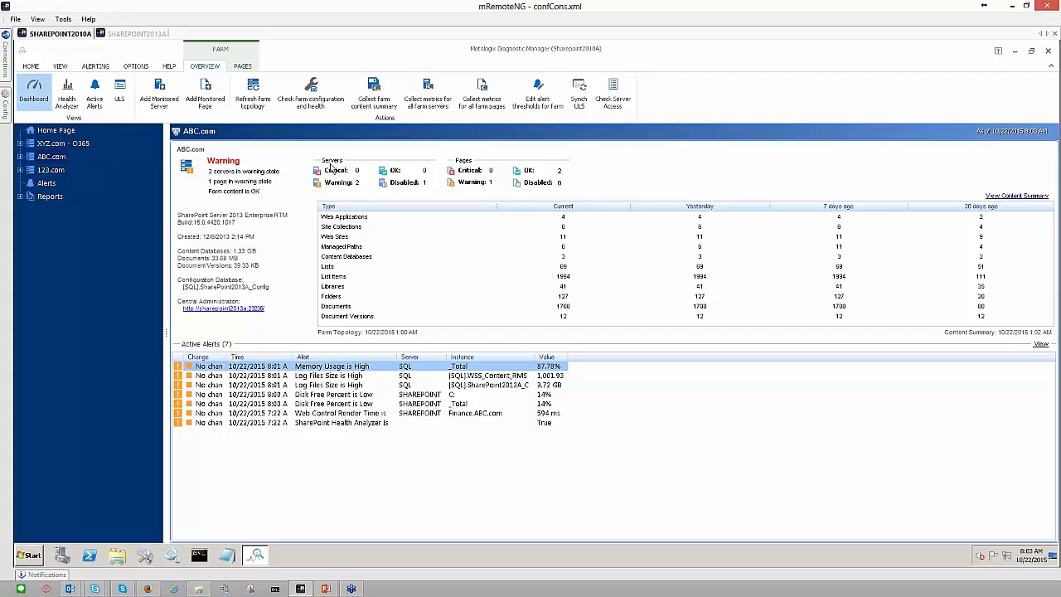
Expand the ABC.com farm down to its servers and review the default alert thresholds without changing them.
left_click(20, 156)
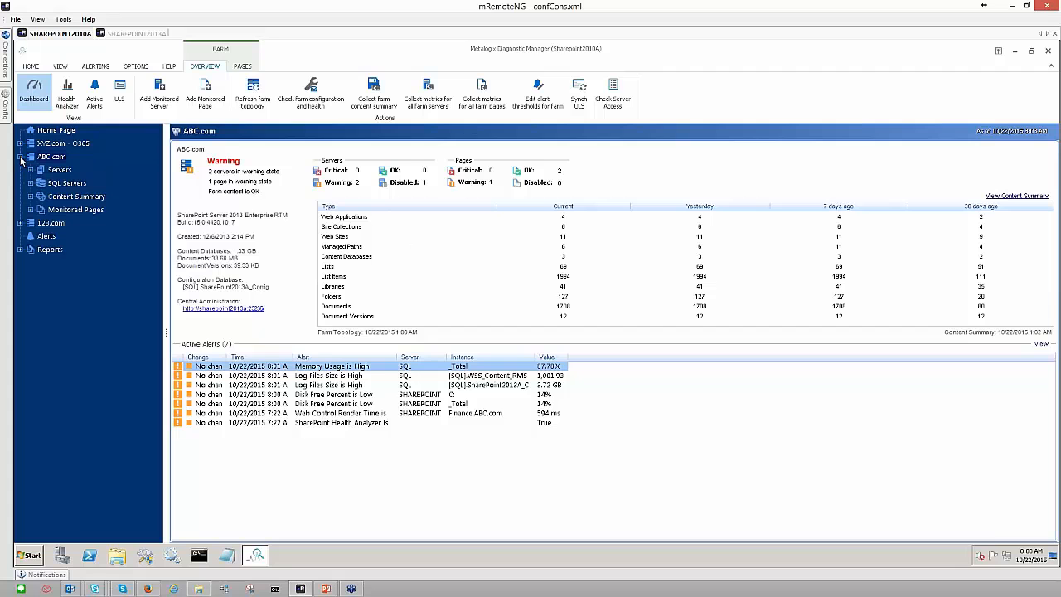
left_click(31, 170)
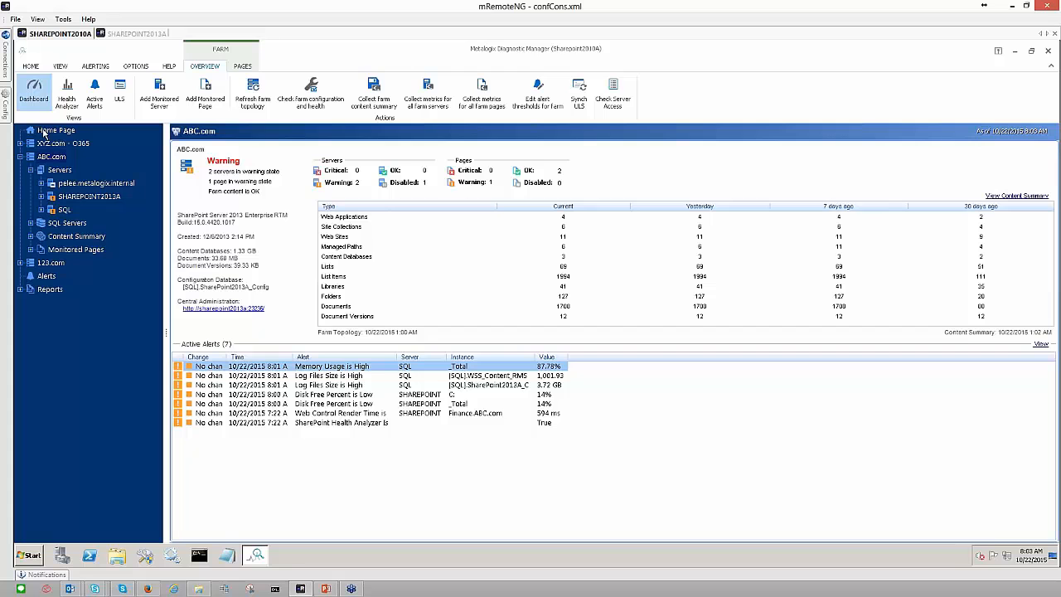
left_click(95, 66)
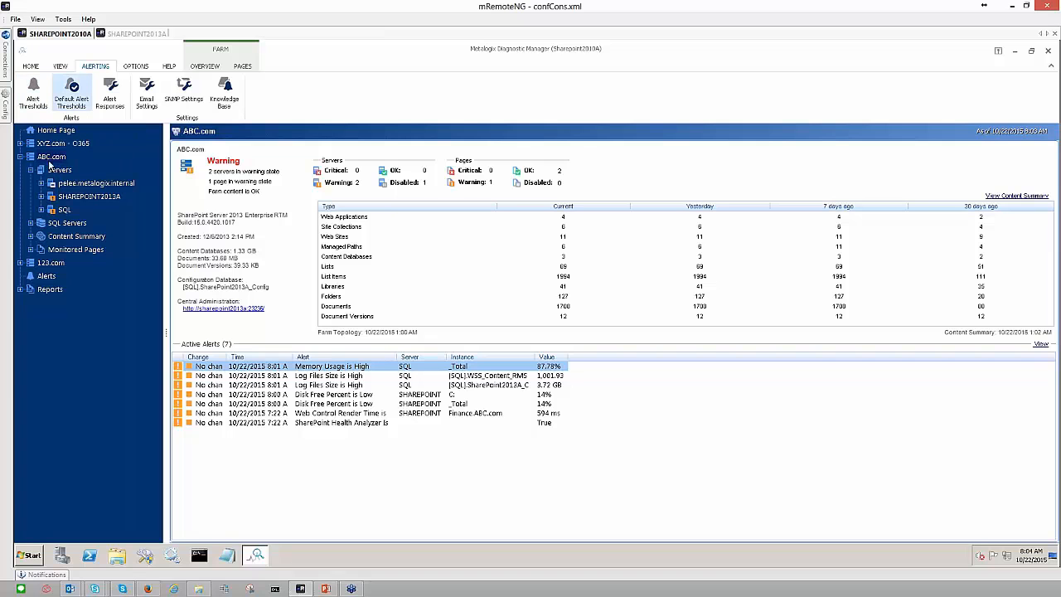
left_click(73, 100)
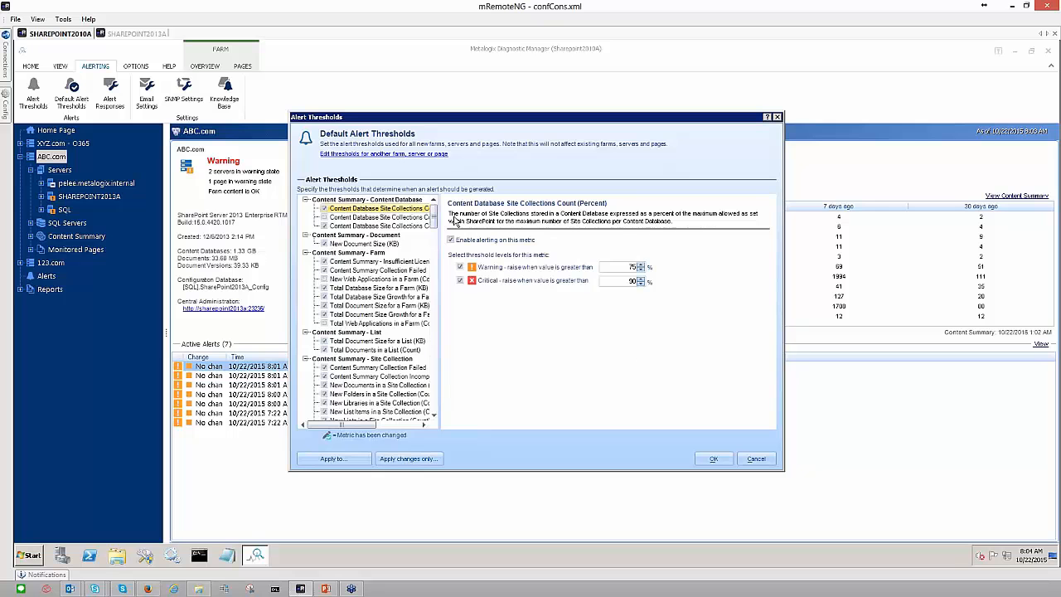
mouse_move(434, 217)
left_mouse_down()
mouse_move(438, 417)
mouse_move(432, 199)
left_mouse_up()
left_click(756, 458)
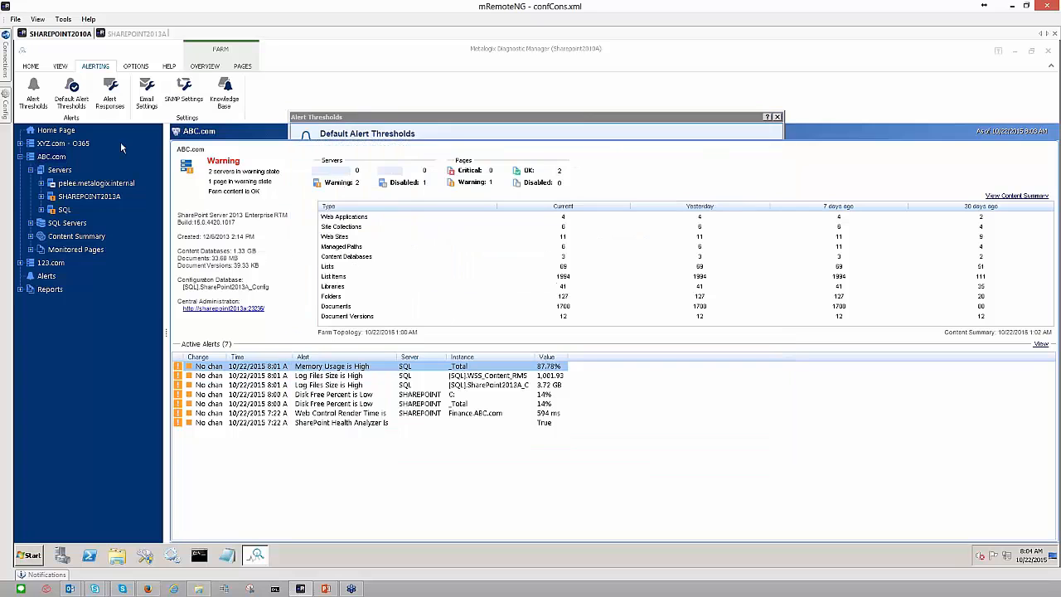
Review the alert thresholds of the SHAREPOINT2013A server and close them without changes.
left_click(64, 198)
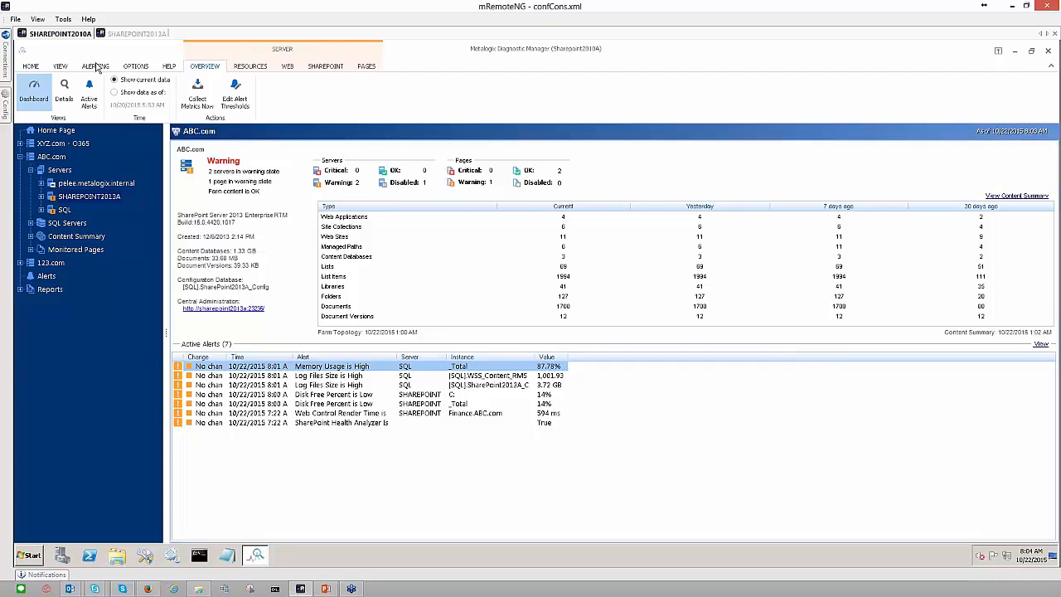
left_click(96, 67)
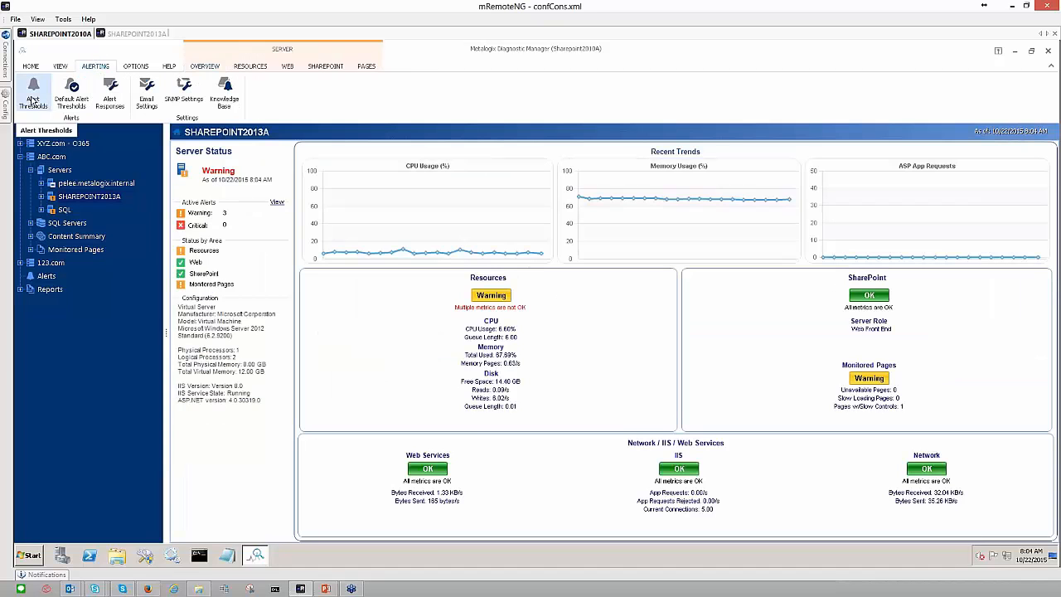
left_click(34, 99)
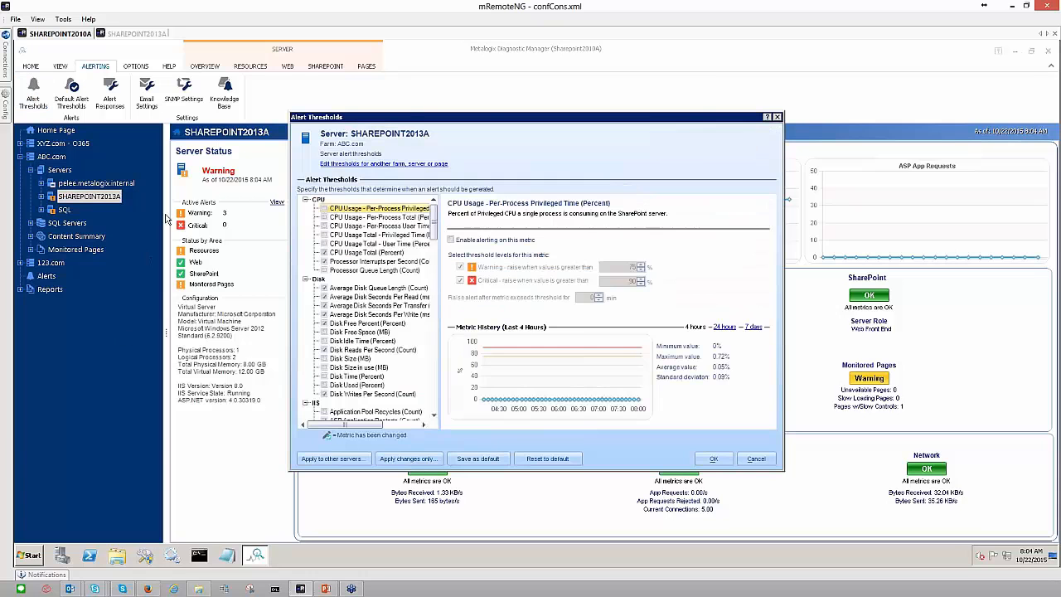
mouse_move(433, 217)
left_mouse_down()
mouse_move(431, 395)
mouse_move(430, 203)
left_mouse_up()
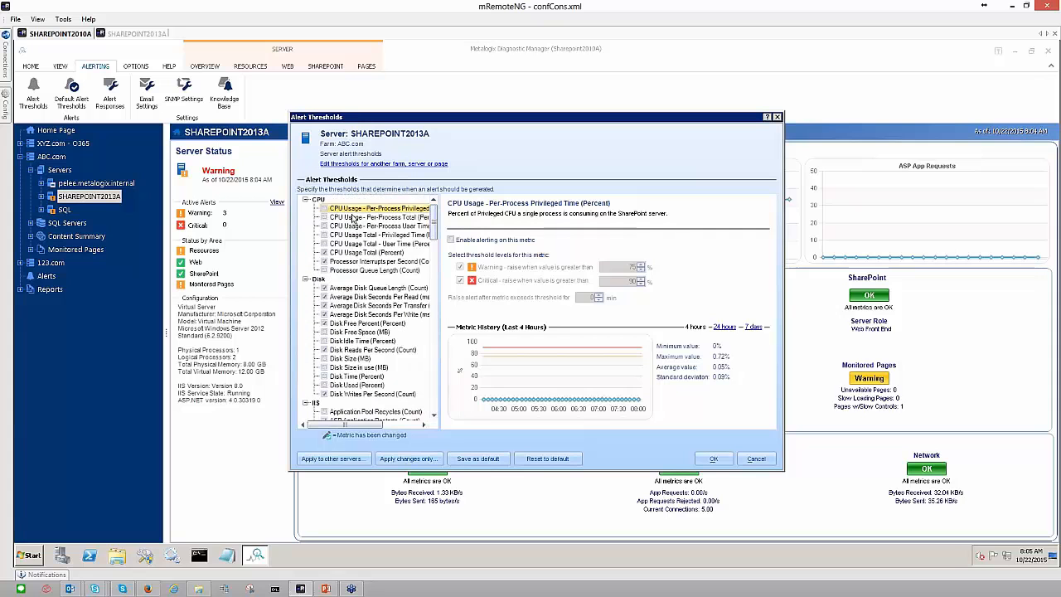
left_click(758, 461)
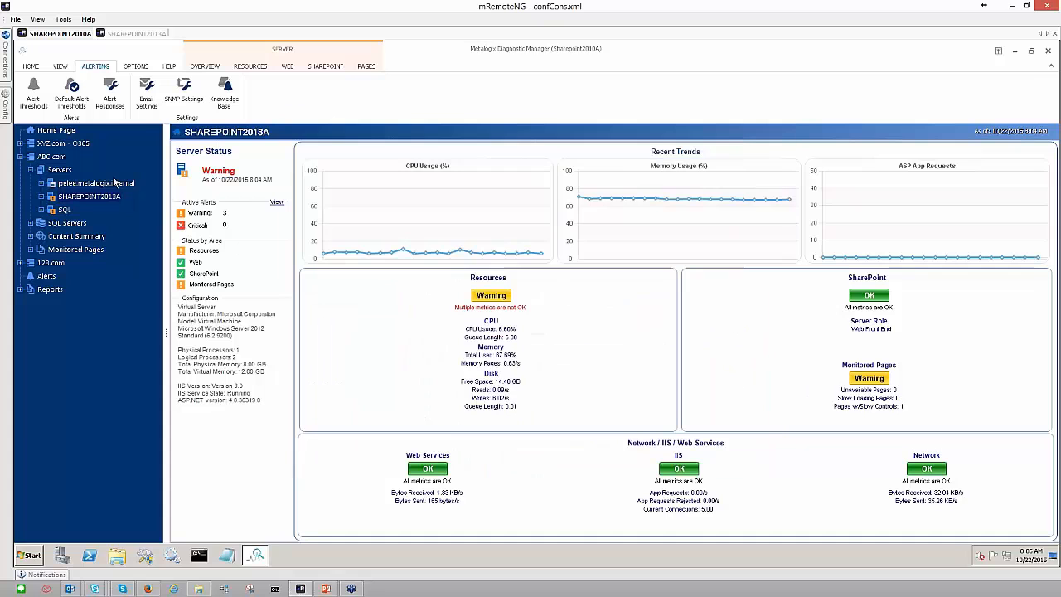
Open the alert thresholds of the SQL server in the ABC.com farm.
left_click(64, 210)
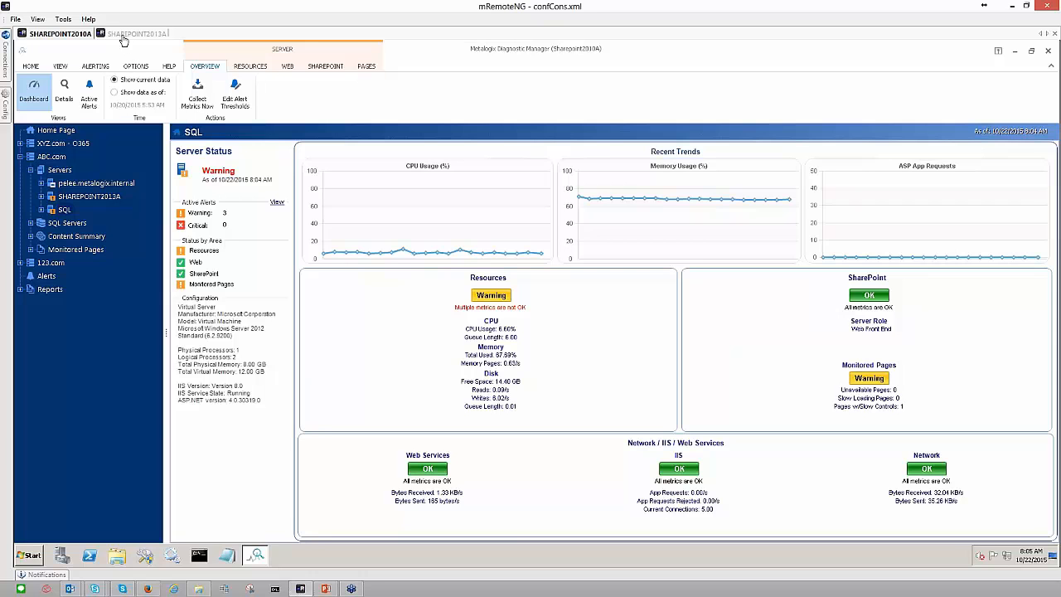
left_click(96, 66)
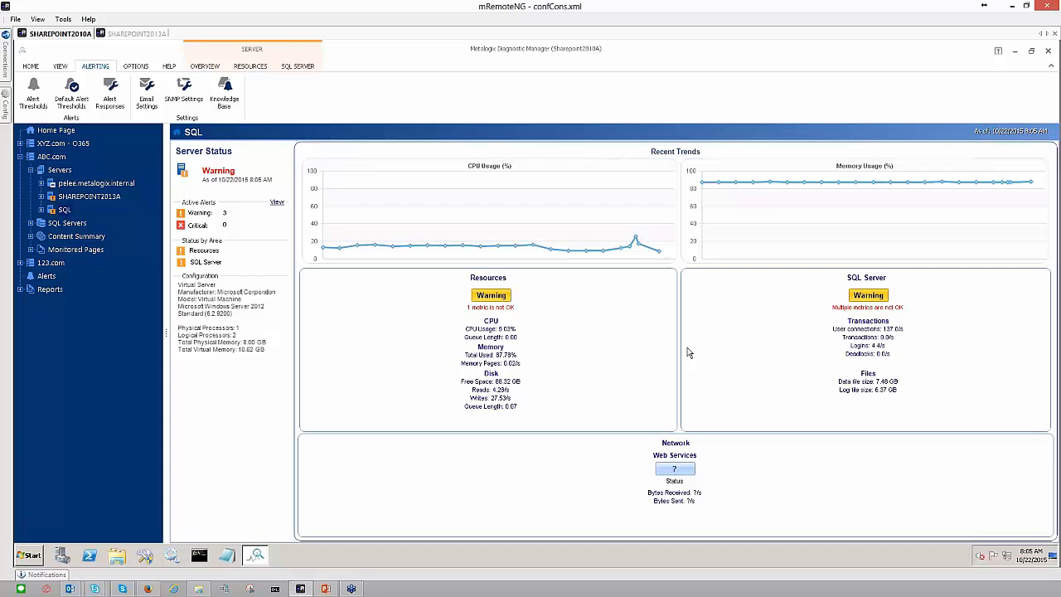
left_click(33, 93)
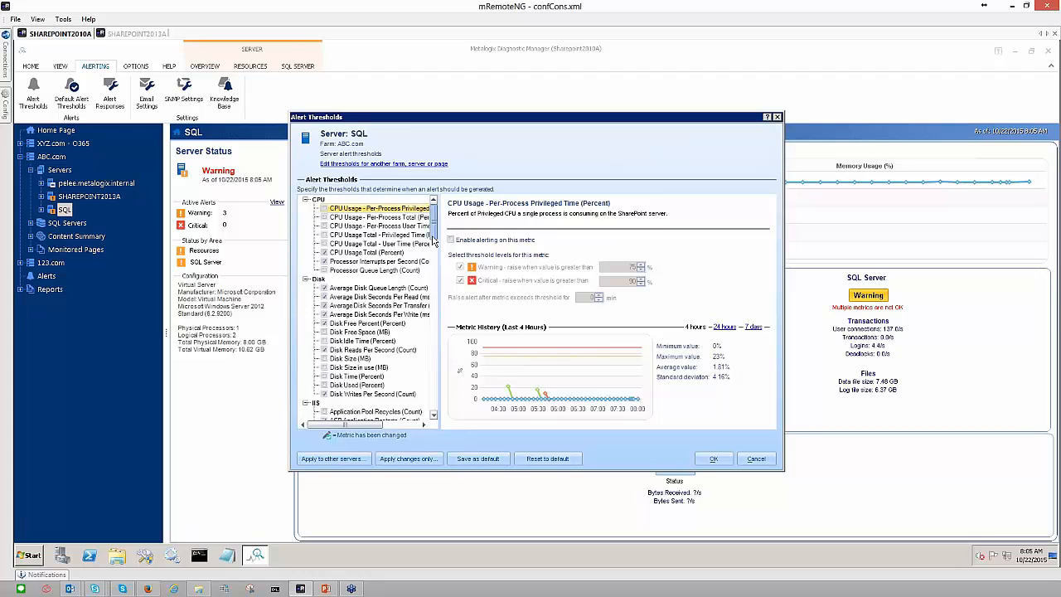
Examine the Memory metrics' thresholds and history, including Memory Pages Per Second, Total Physical Memory, Per-Process Pool Non-paged Bytes and Memory Usage.
left_click_drag(432, 240, 437, 268)
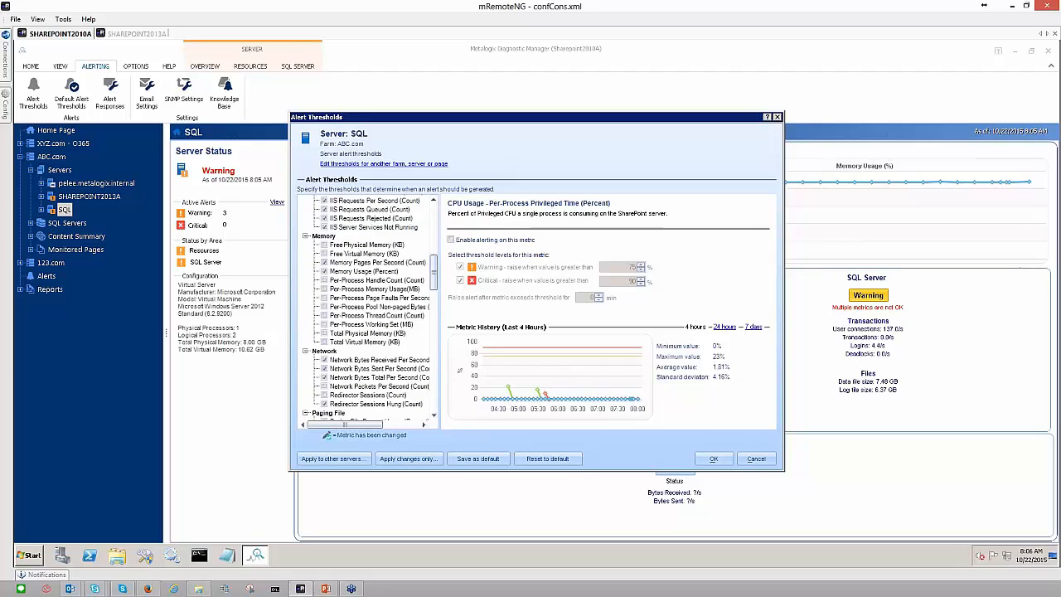
left_click(360, 253)
left_click(377, 263)
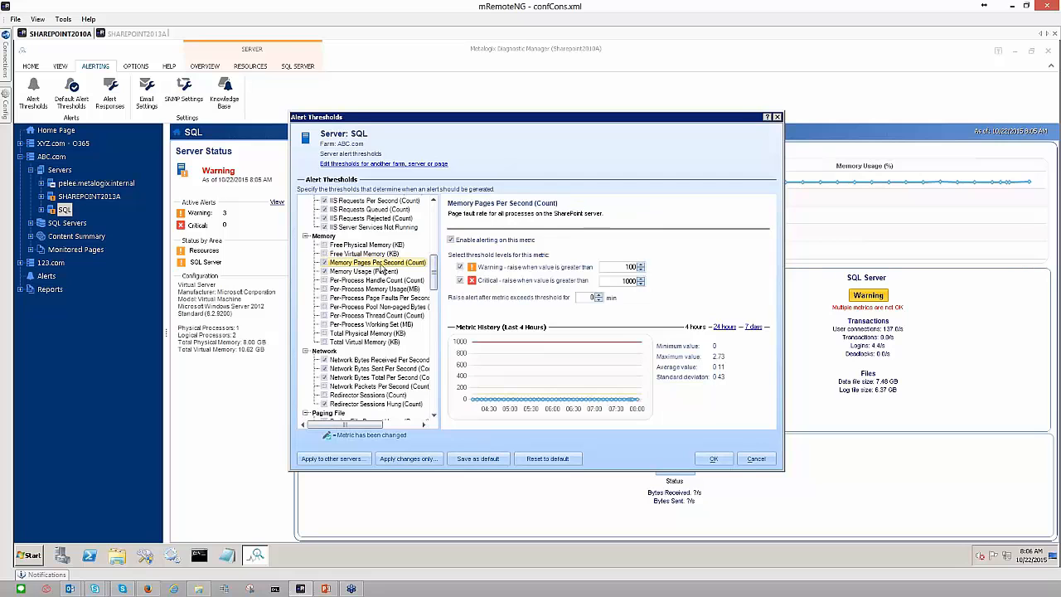
left_click(356, 273)
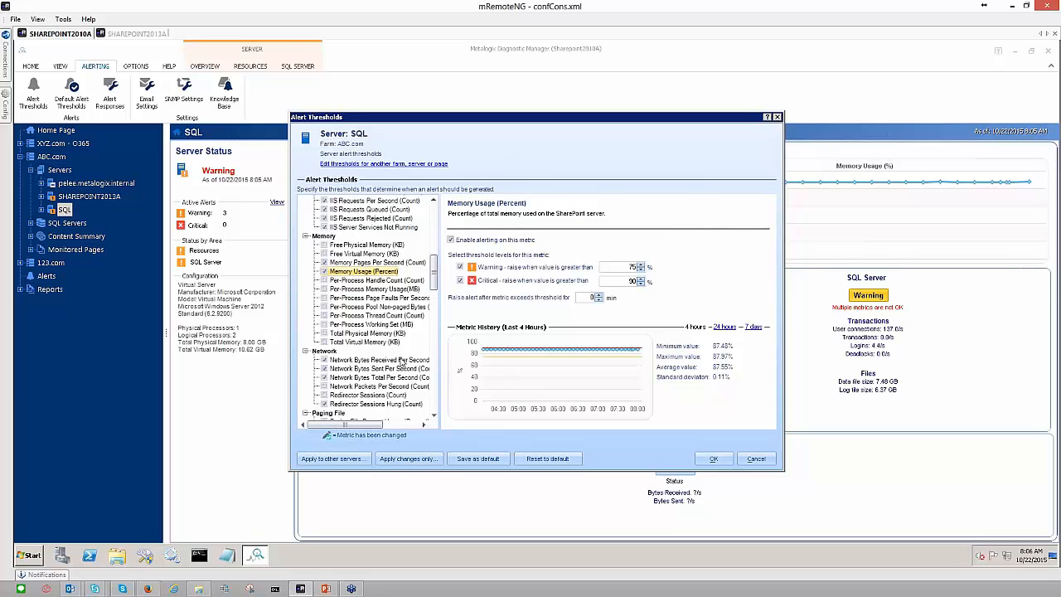
left_click(360, 333)
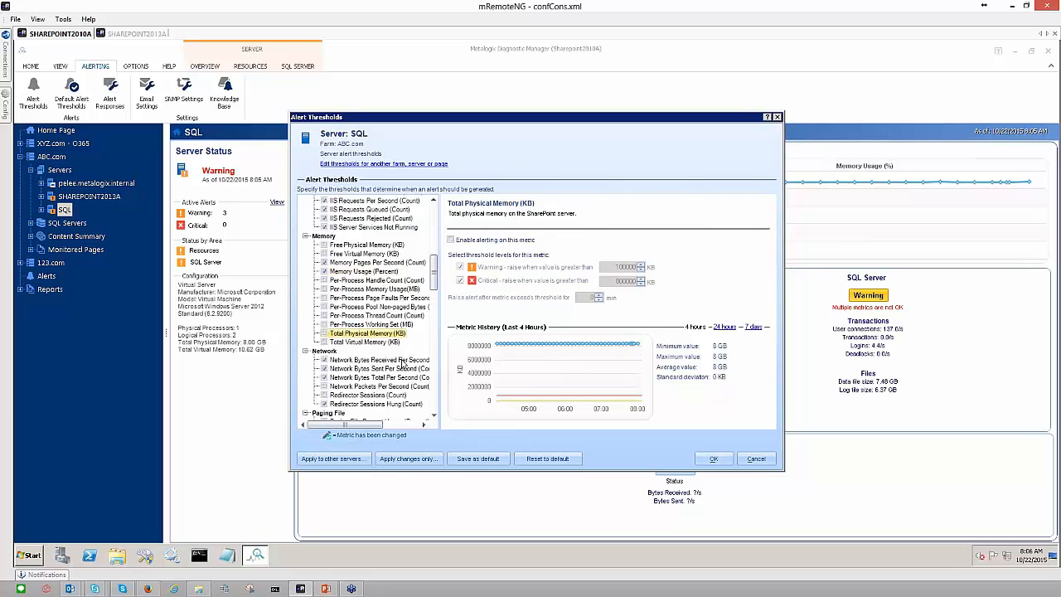
left_click(364, 308)
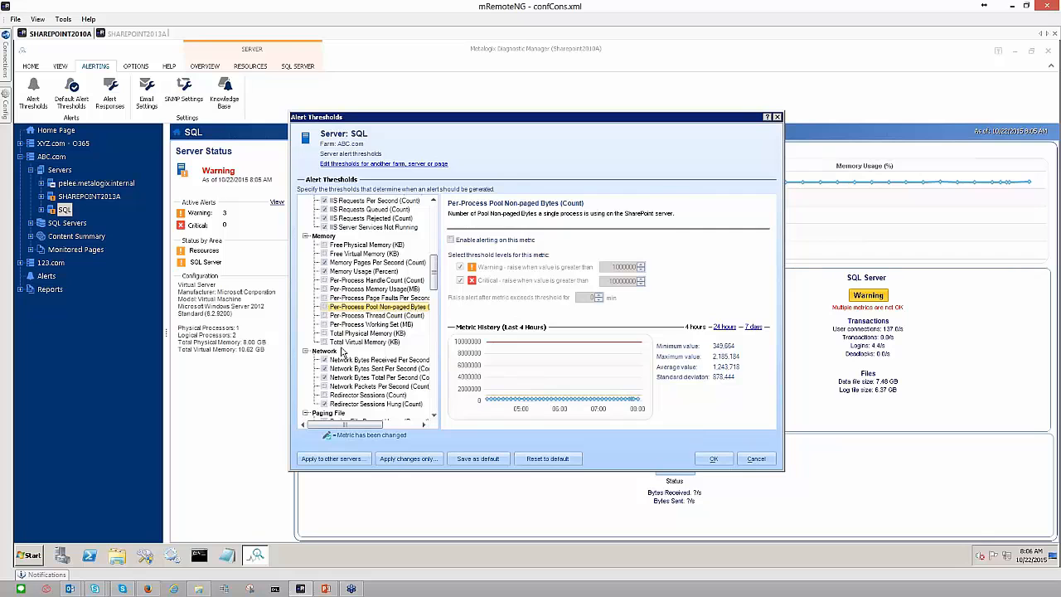
left_click(343, 271)
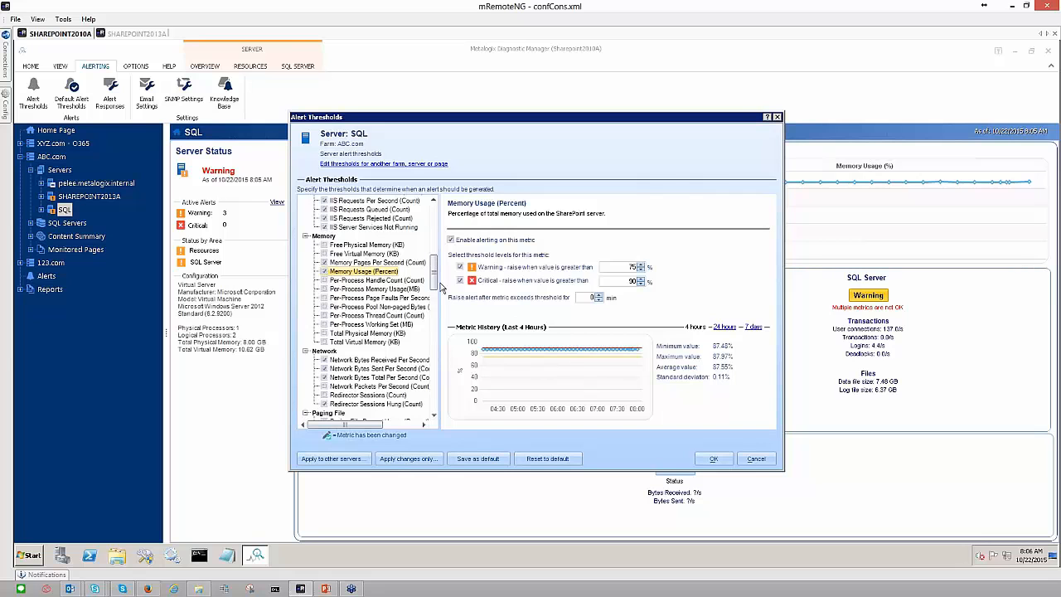
Collapse the Memory category and examine the SQL Server metrics Cache Hit Ratio, Latch Waits, Logins and Logouts Per Second, and SQL Server Services Not Running.
left_click_drag(433, 285, 435, 289)
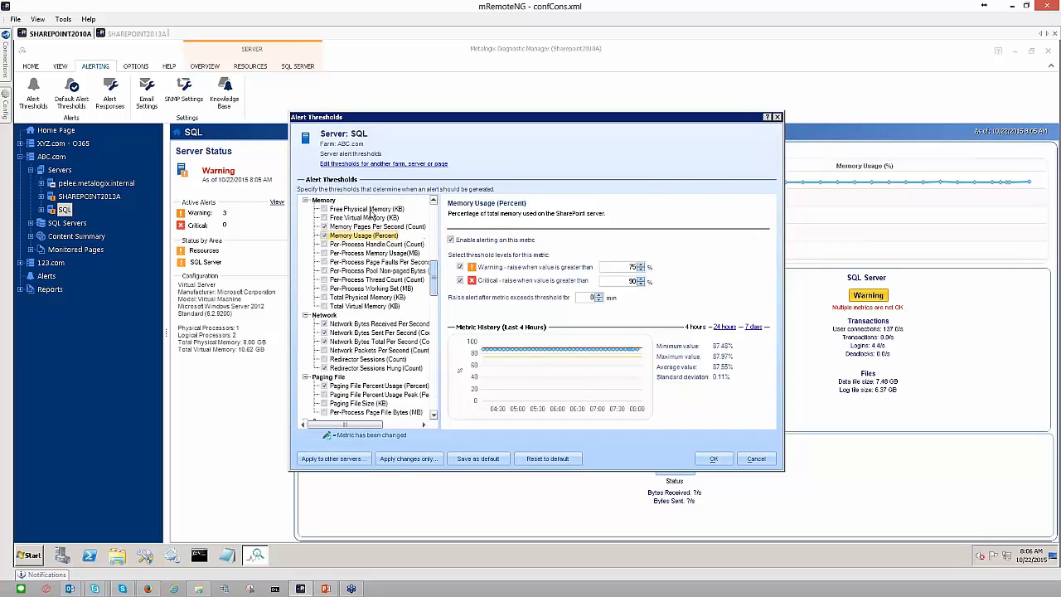
left_click(306, 200)
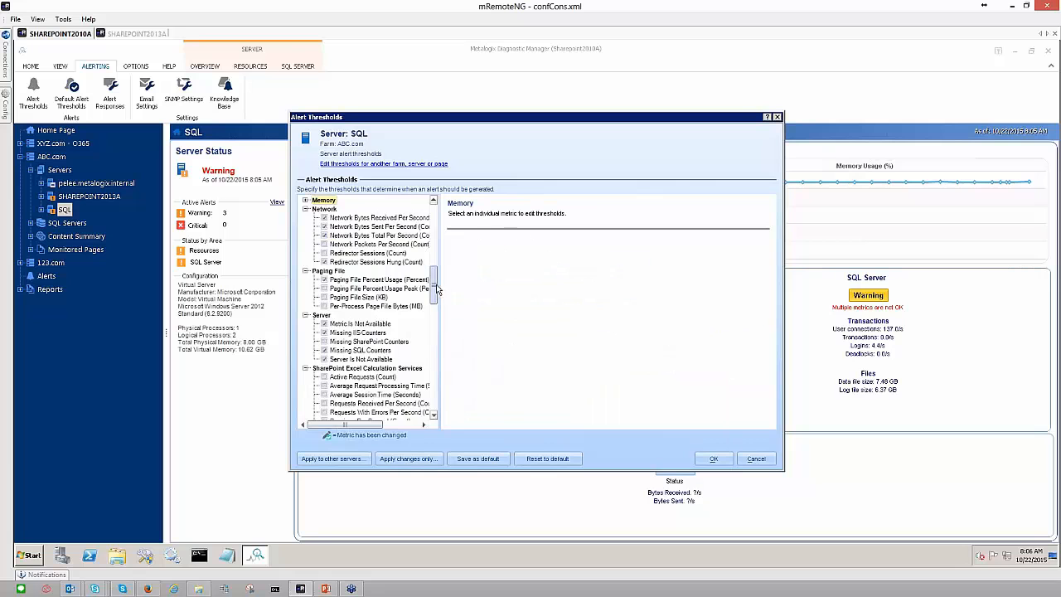
left_click_drag(434, 286, 432, 354)
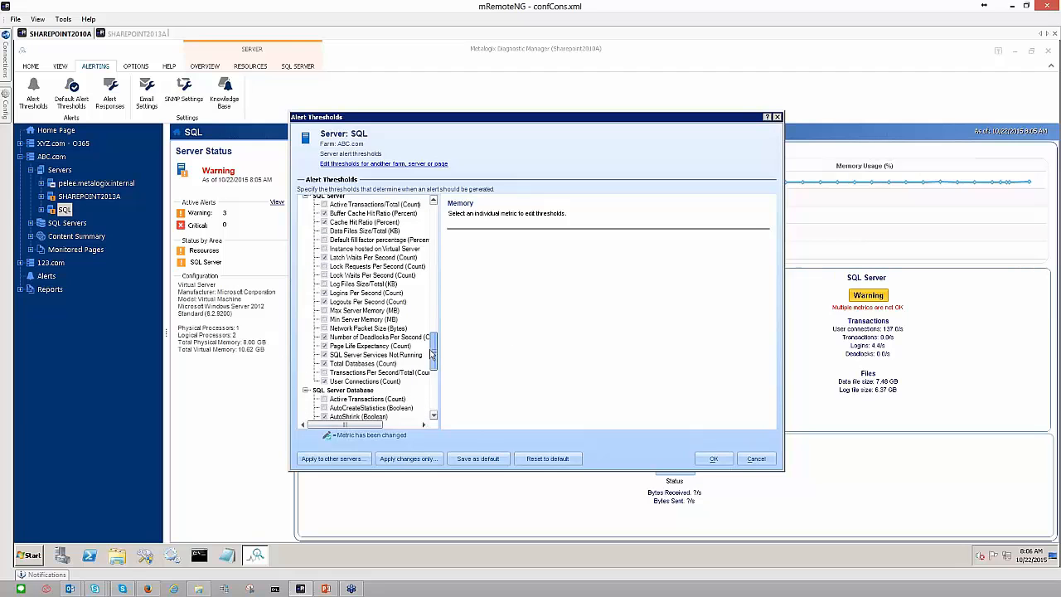
left_click(353, 222)
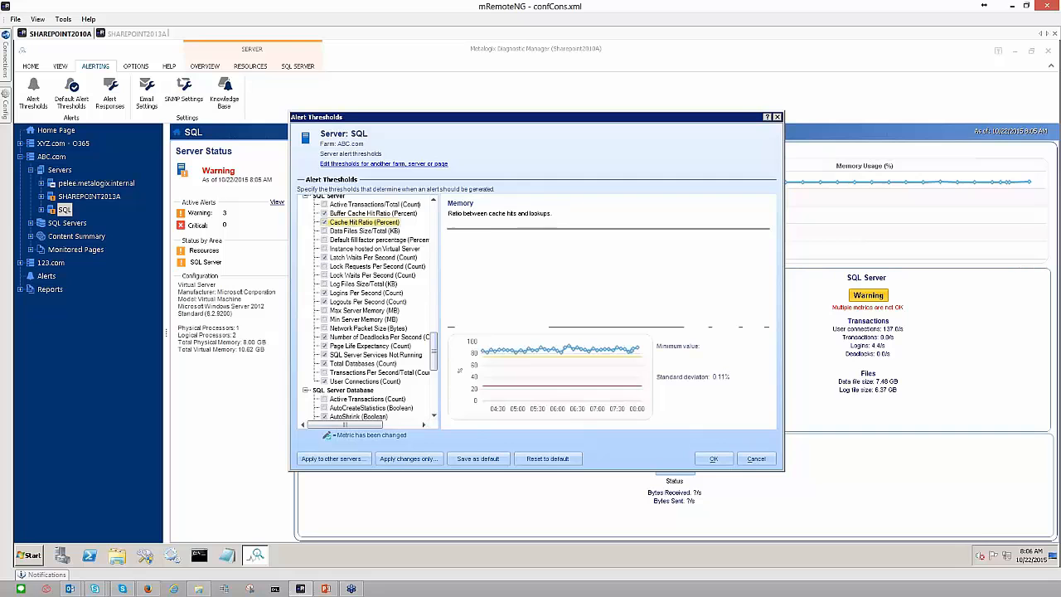
left_click(348, 259)
left_click(346, 294)
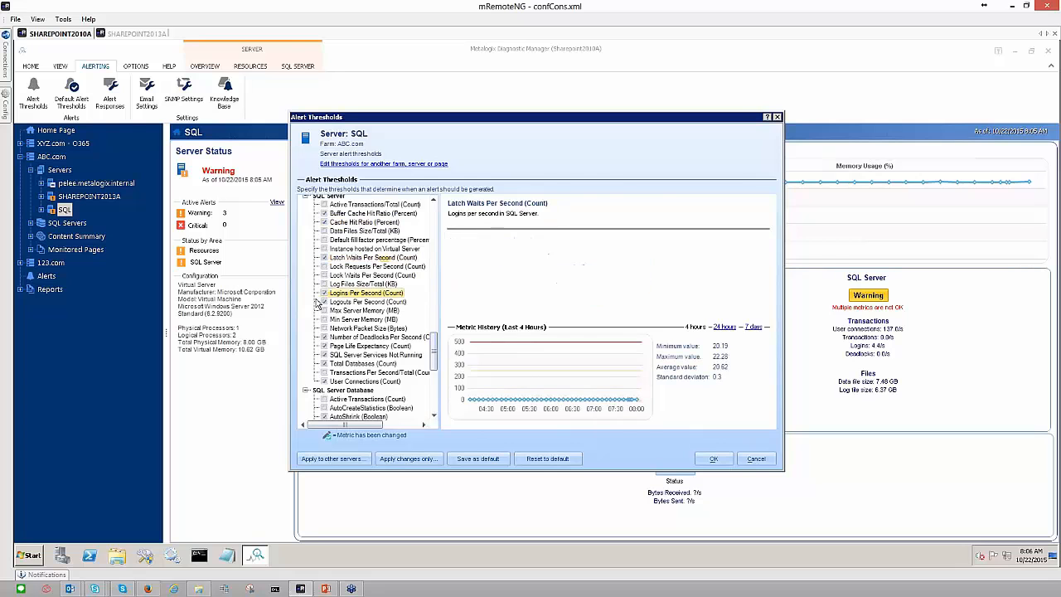
left_click(352, 302)
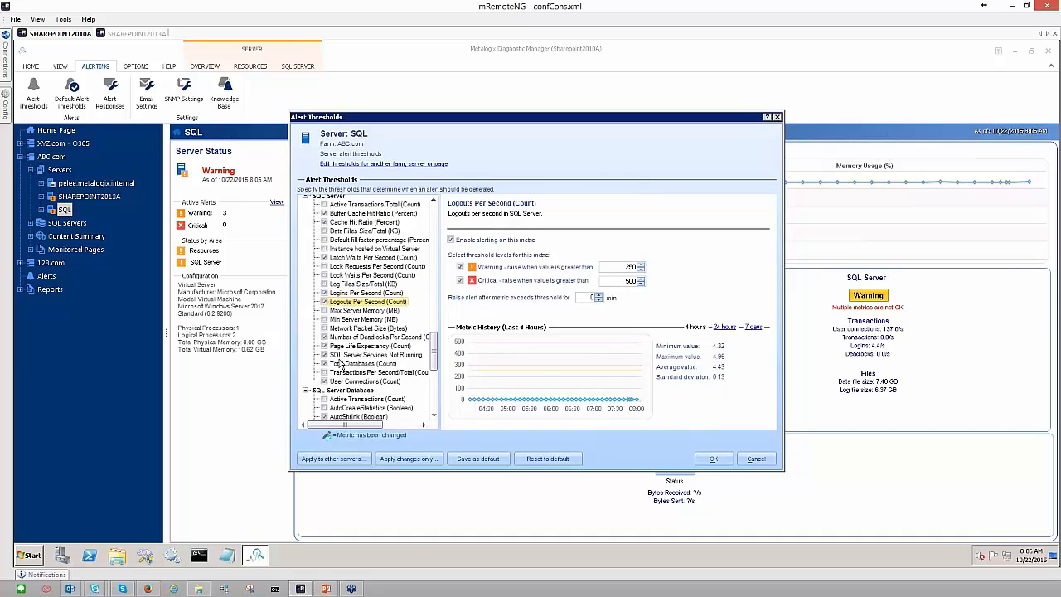
left_click(350, 355)
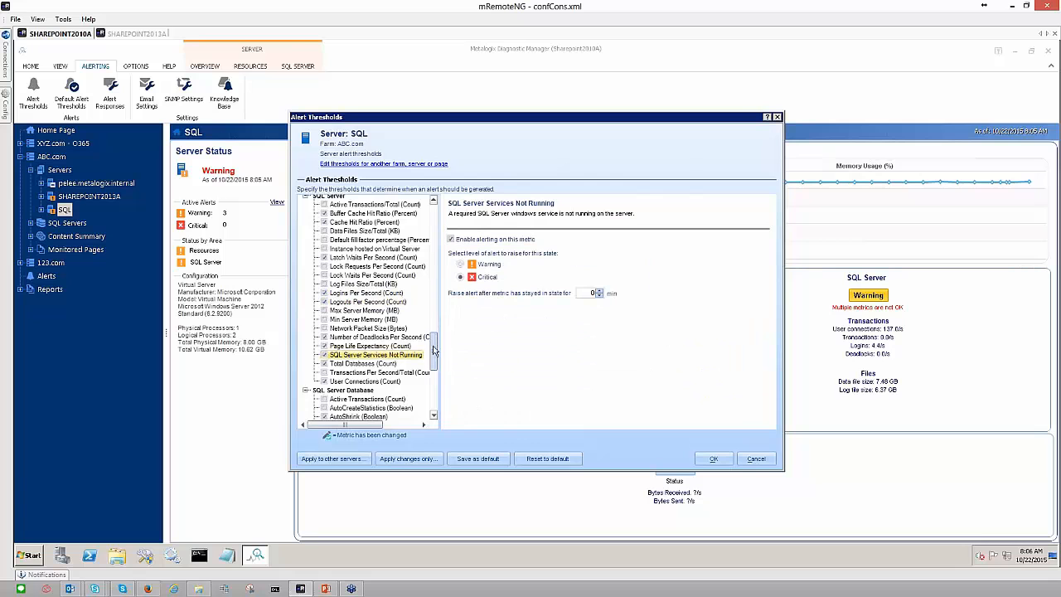
Examine the SQL Server Database metrics AutoShrink, Data Files Size, Log Files Near Maximum Size and Log Files Size.
scroll(433, 364, "down", 4)
scroll(433, 363, "down", 4)
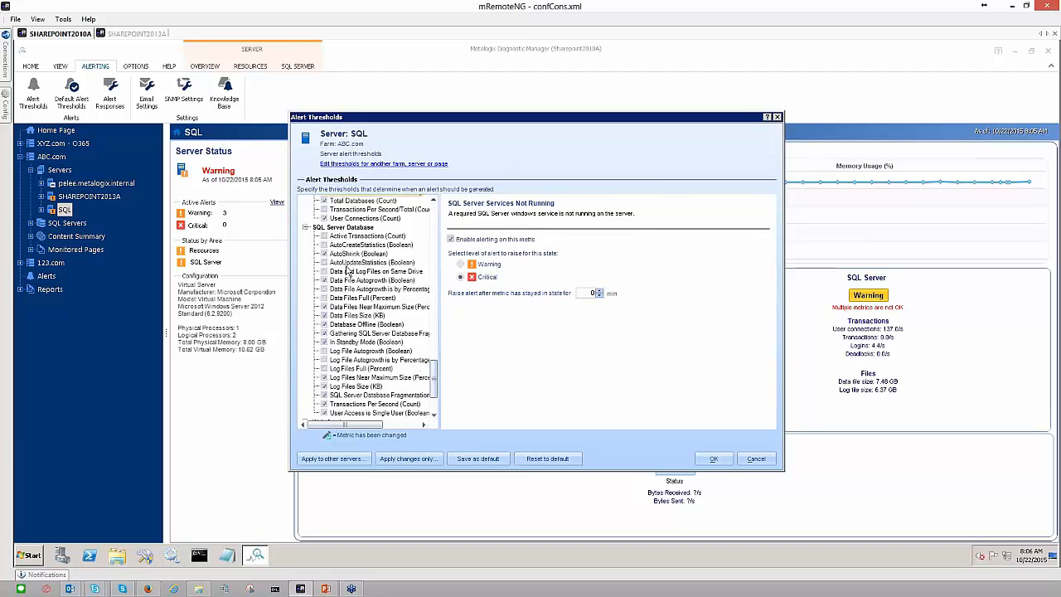
left_click(356, 254)
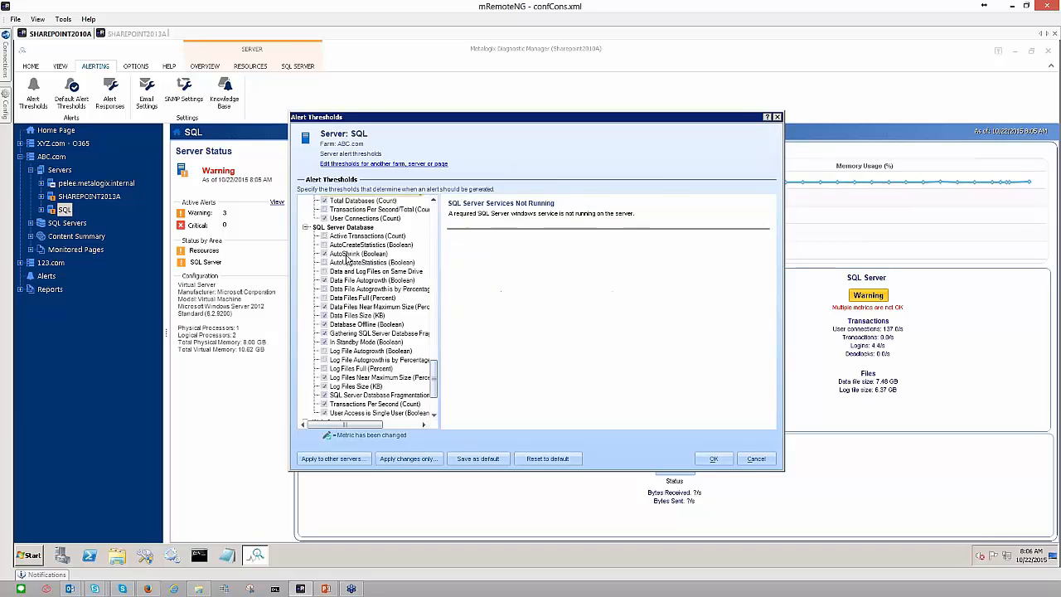
left_click(357, 315)
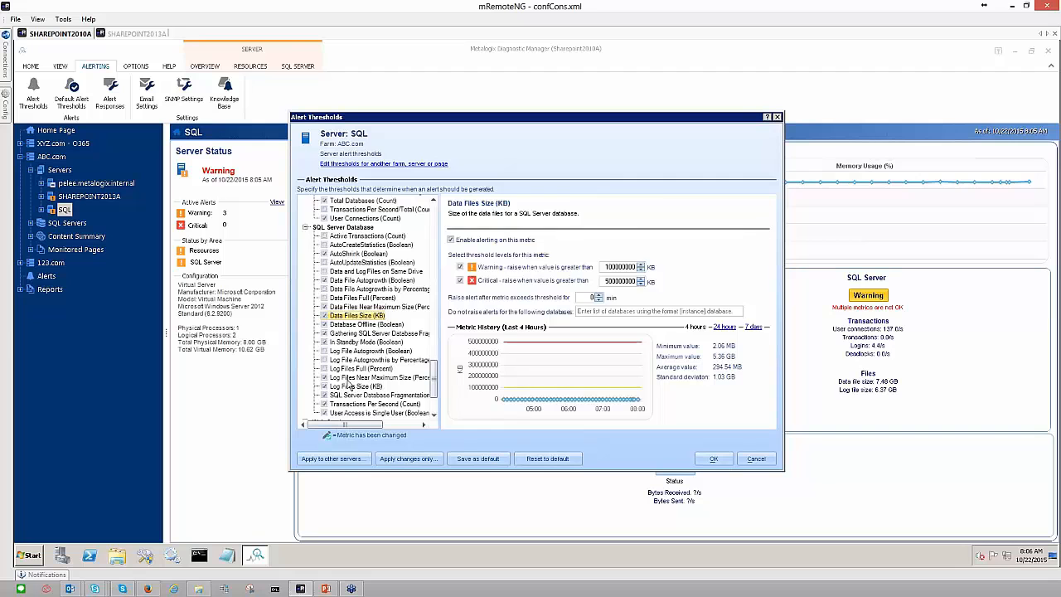
left_click(355, 377)
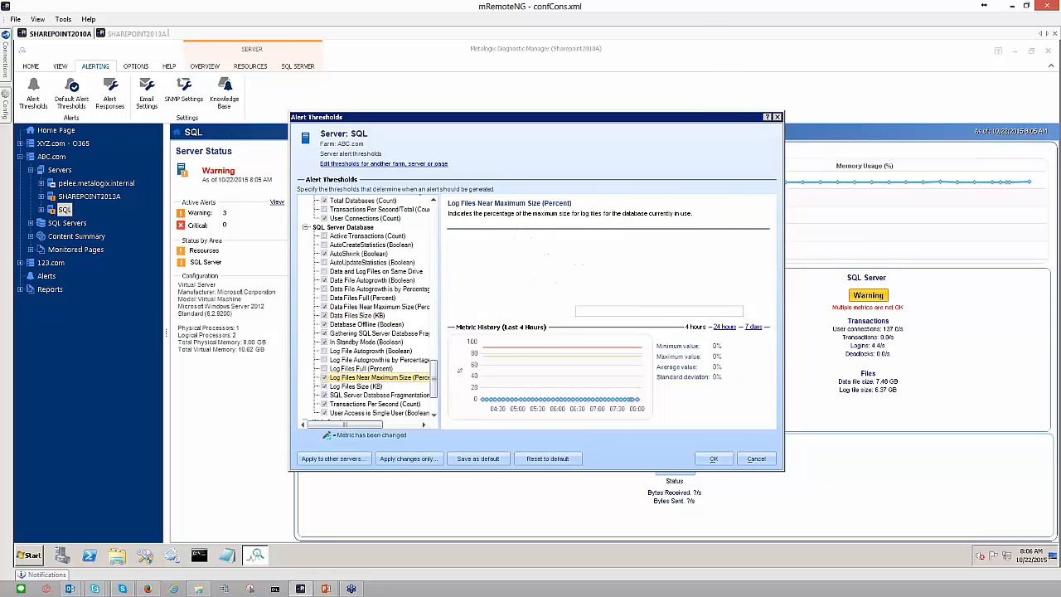
left_click(356, 386)
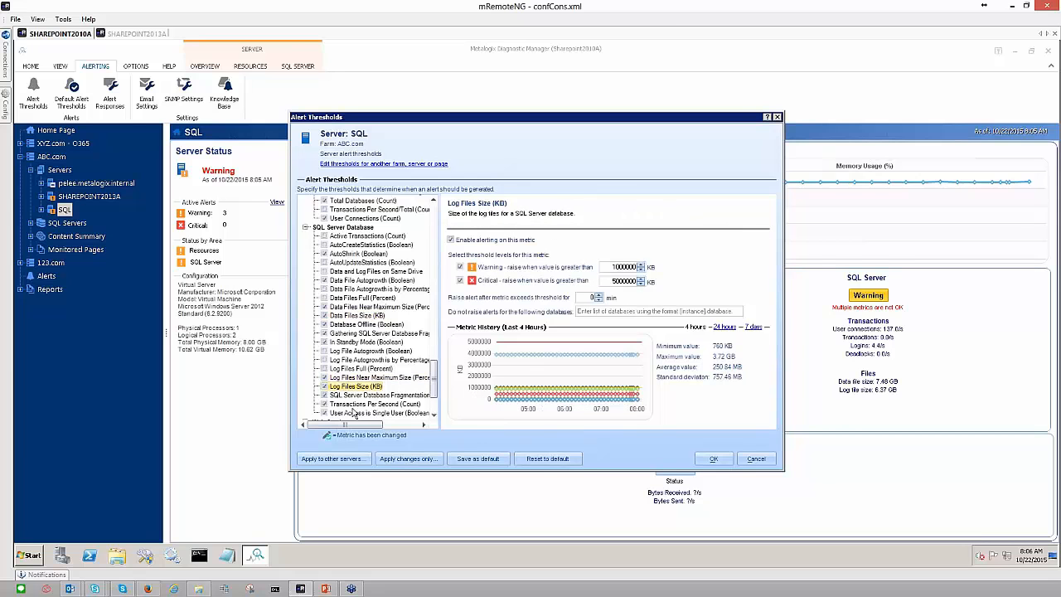
left_click_drag(433, 371, 433, 381)
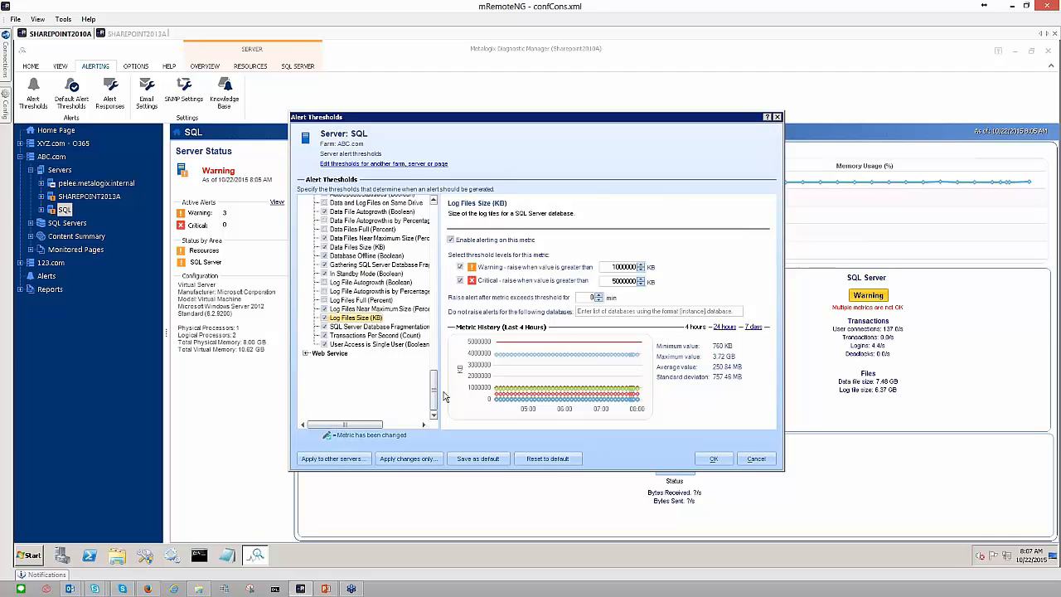
Examine the threshold settings and history of the Data Files Size/Total metric in the SQL Server category.
left_click_drag(435, 394, 434, 357)
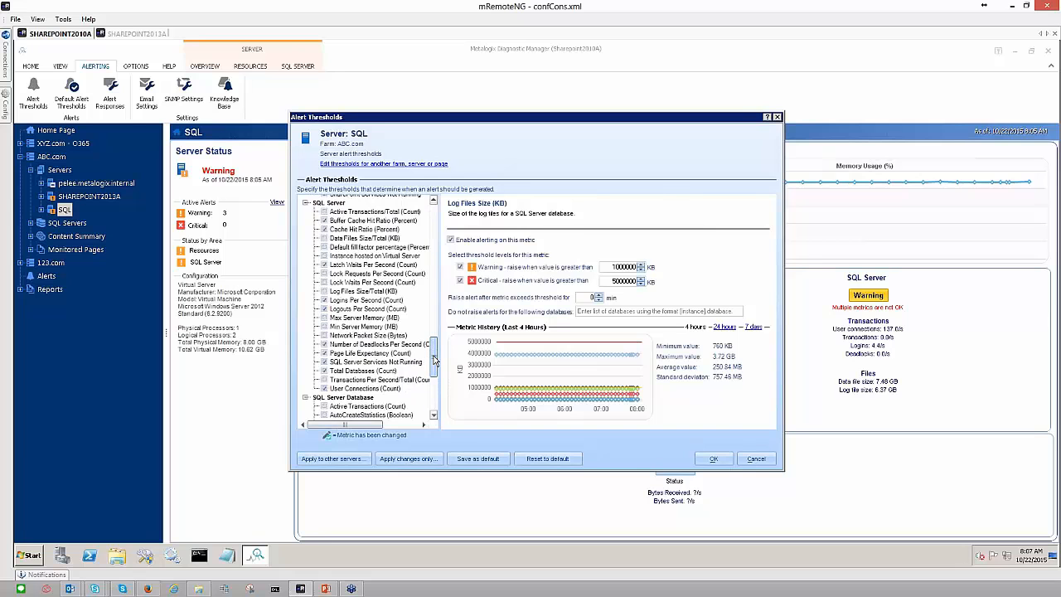
left_click(346, 240)
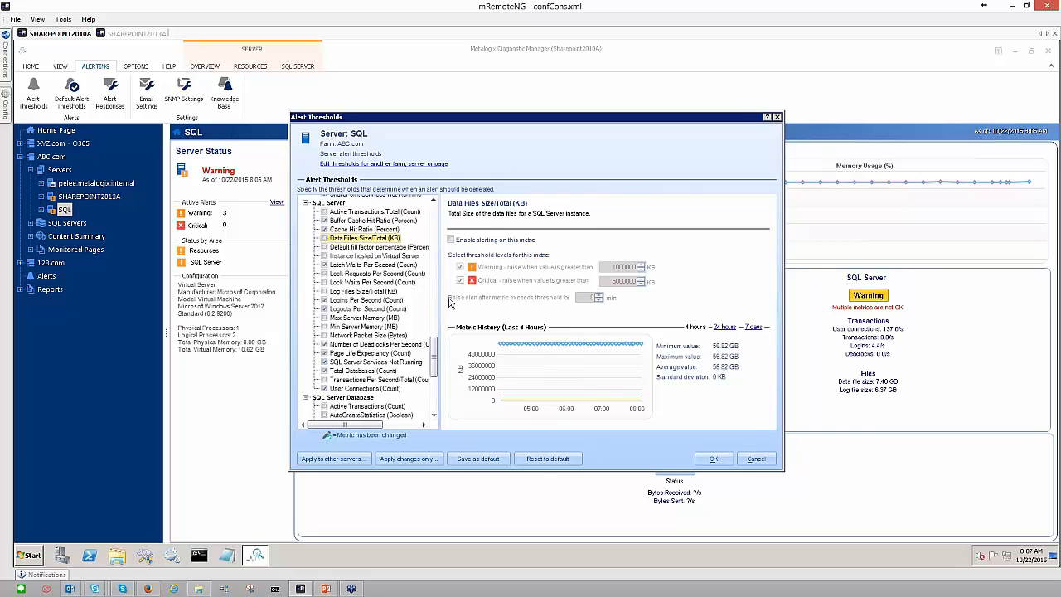
scroll(436, 355, "up", 2)
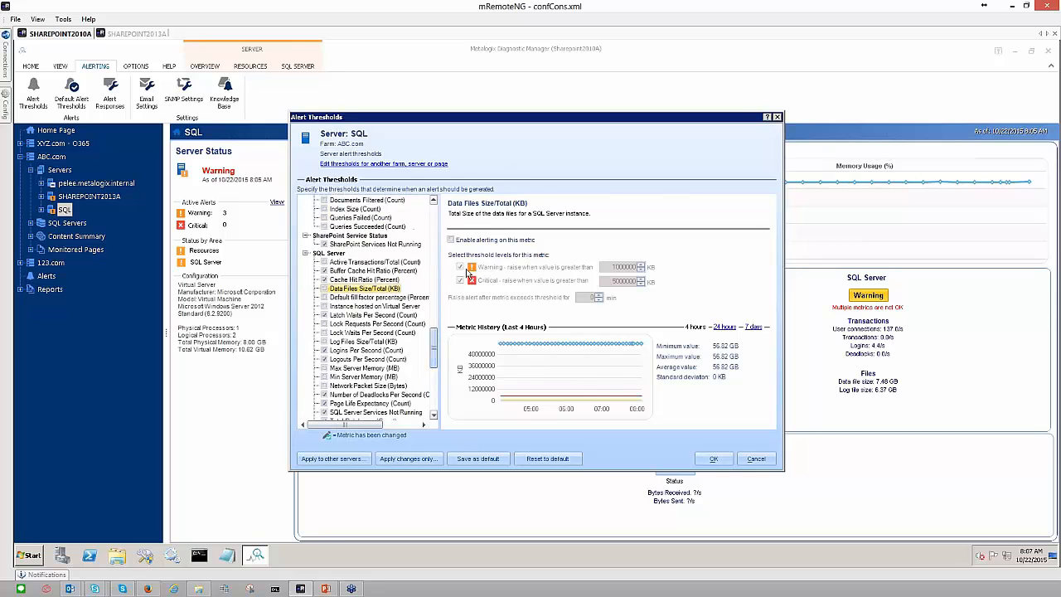
Examine the Data File Autogrowth and Database Offline alert settings in the SQL Server Database category.
scroll(436, 354, "up", 1)
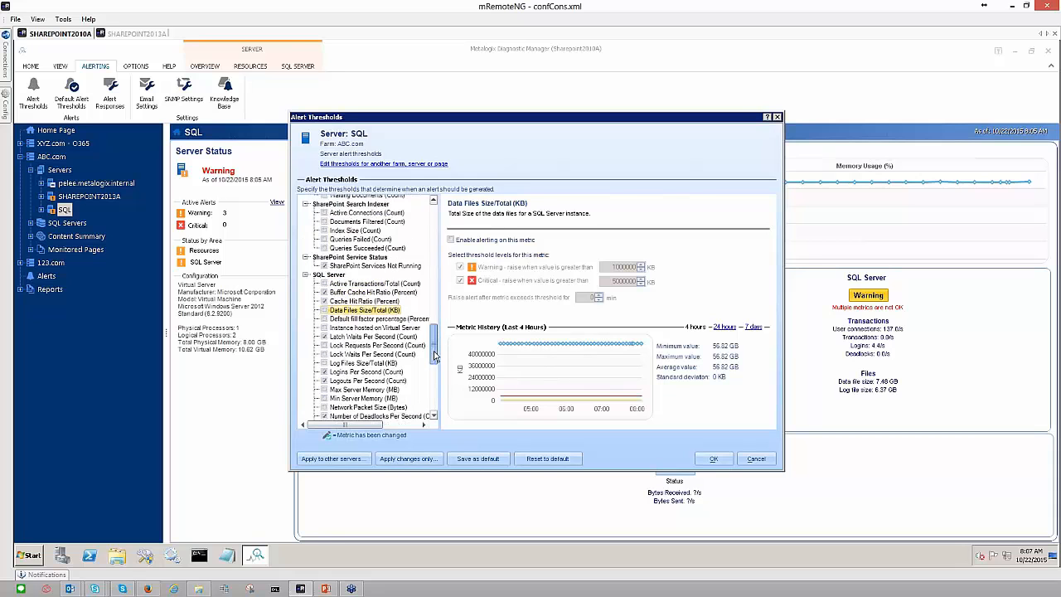
scroll(435, 355, "up", 1)
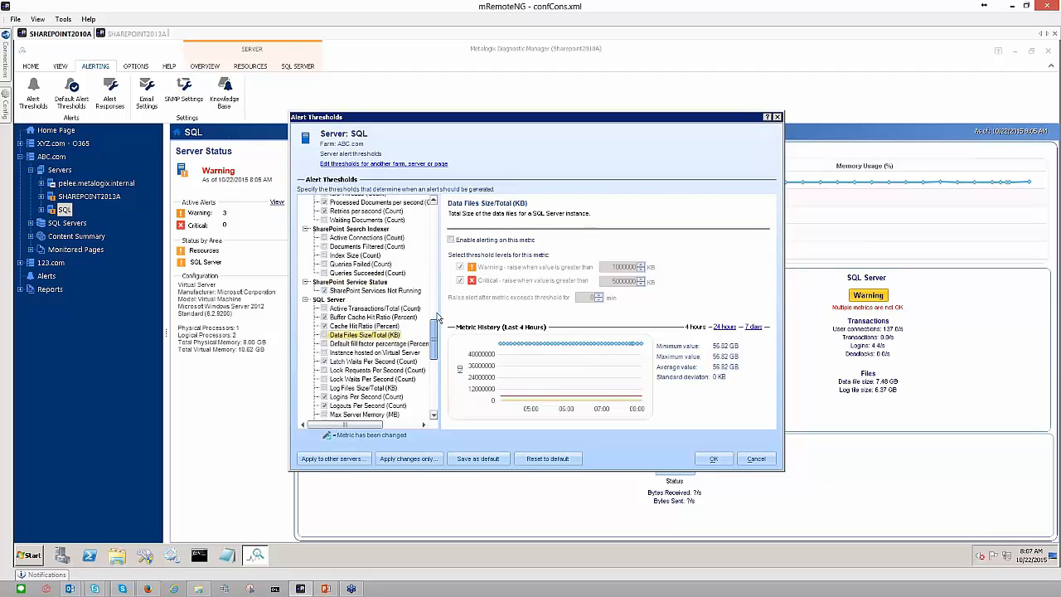
scroll(438, 318, "down", 2)
scroll(437, 368, "down", 6)
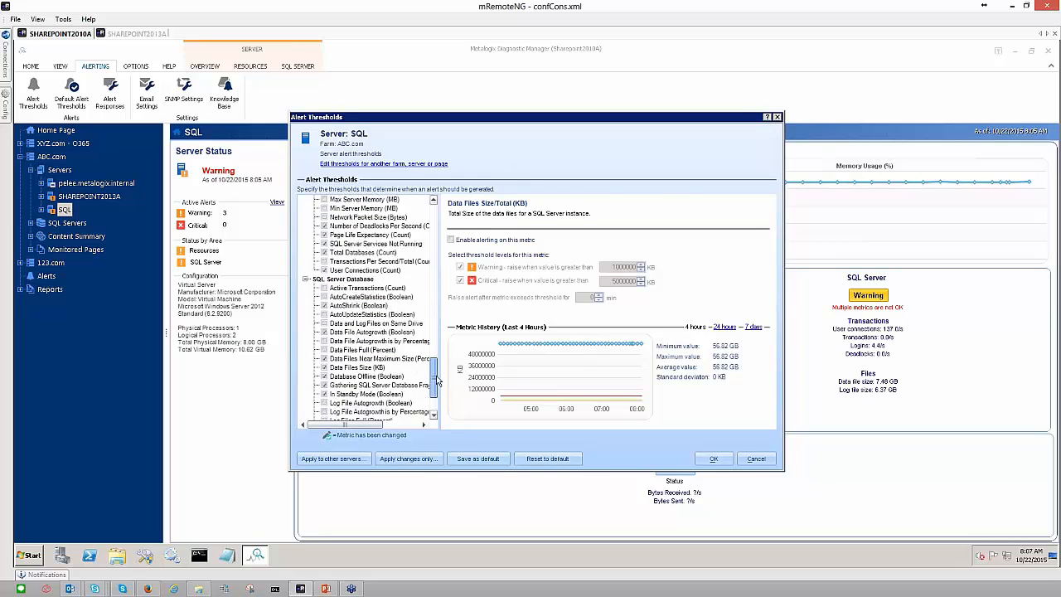
scroll(438, 381, "down", 1)
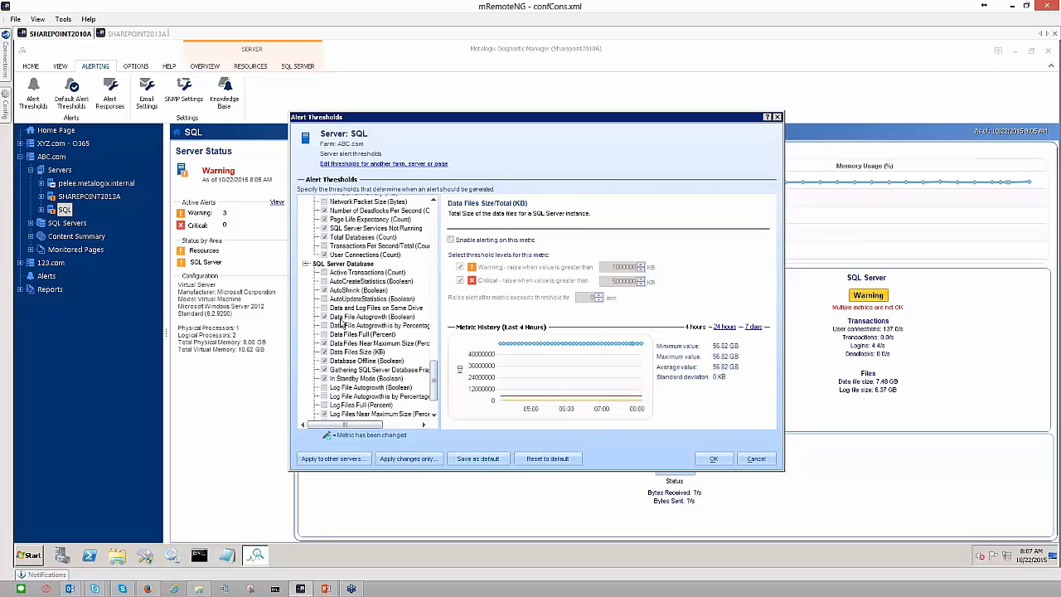
left_click(345, 318)
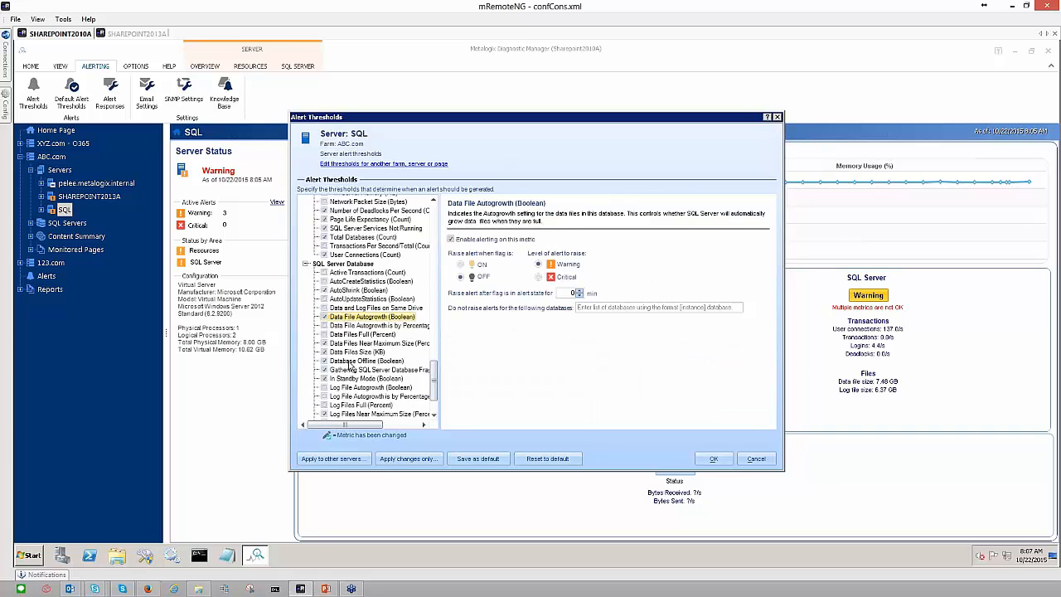
left_click(349, 362)
Examine the Data Files Size thresholds and 24-hour history, and the SQL Server Database Fragmentation metric.
left_click(354, 352)
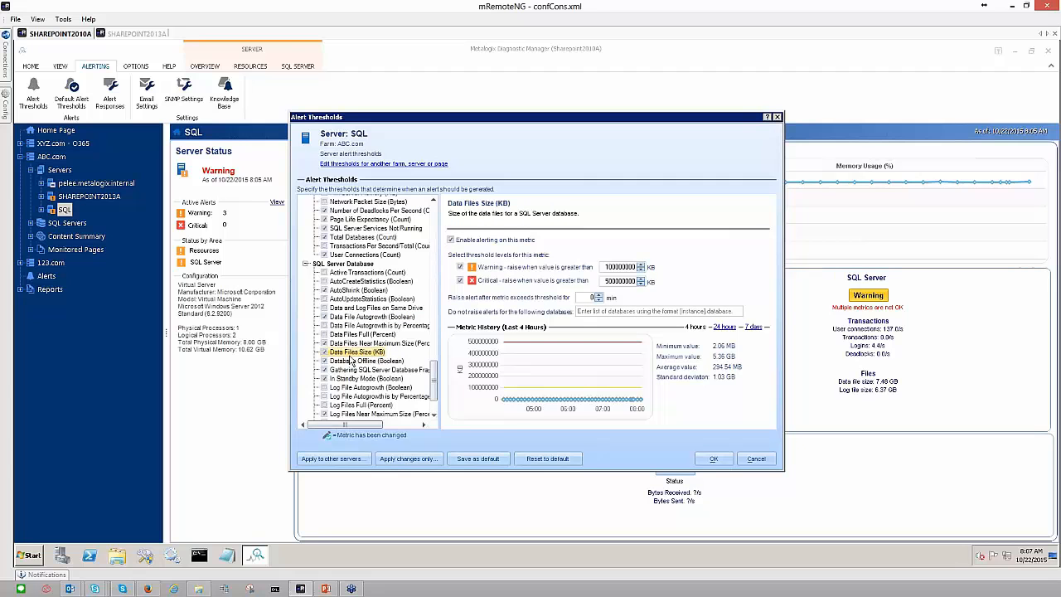
double_click(626, 270)
left_click(630, 266)
left_click_drag(608, 266, 651, 267)
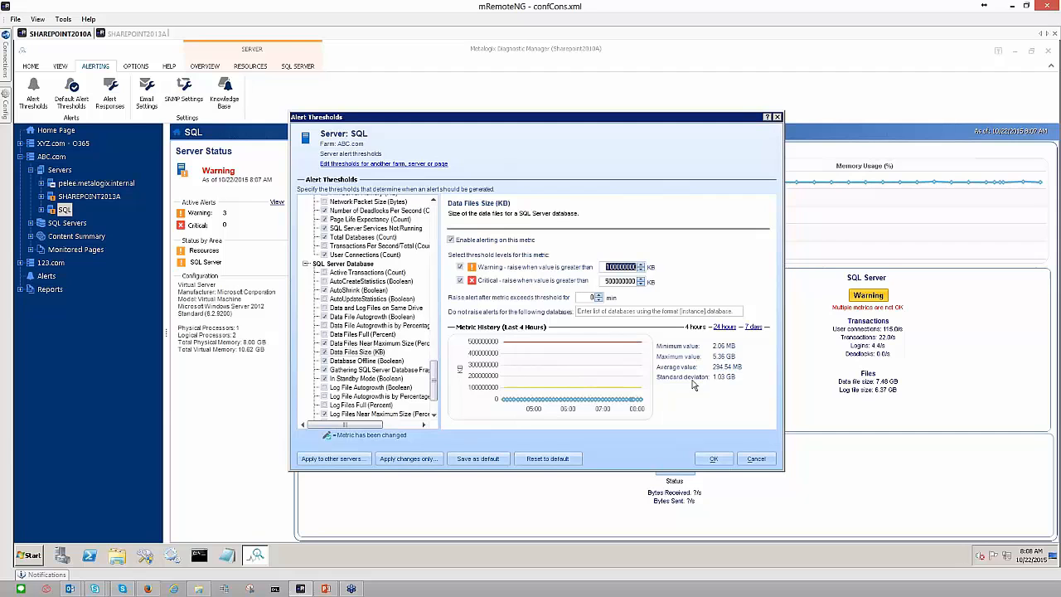
left_click(726, 327)
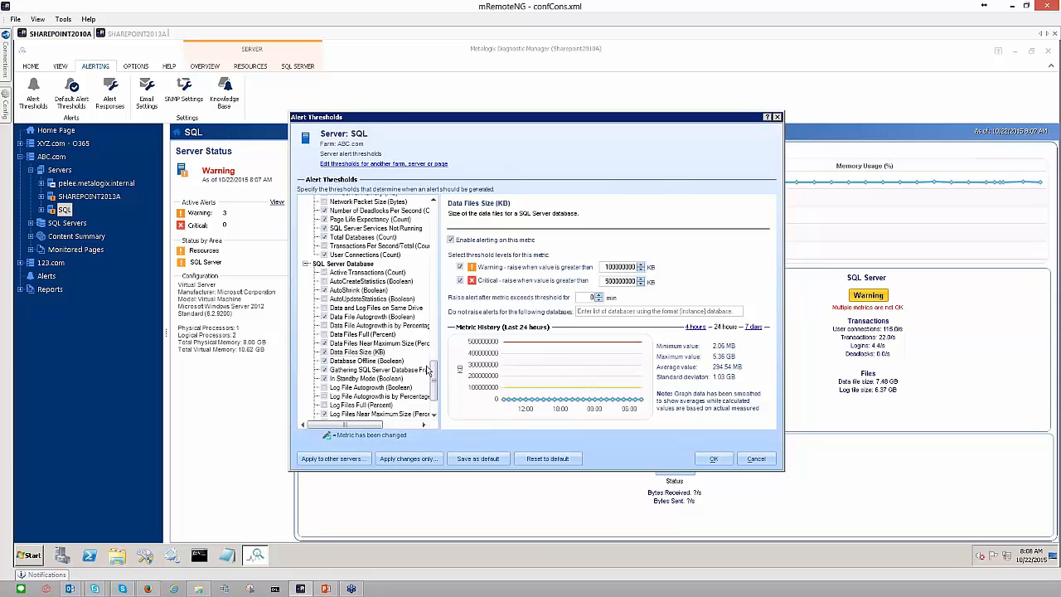
scroll(435, 400, "down", 2)
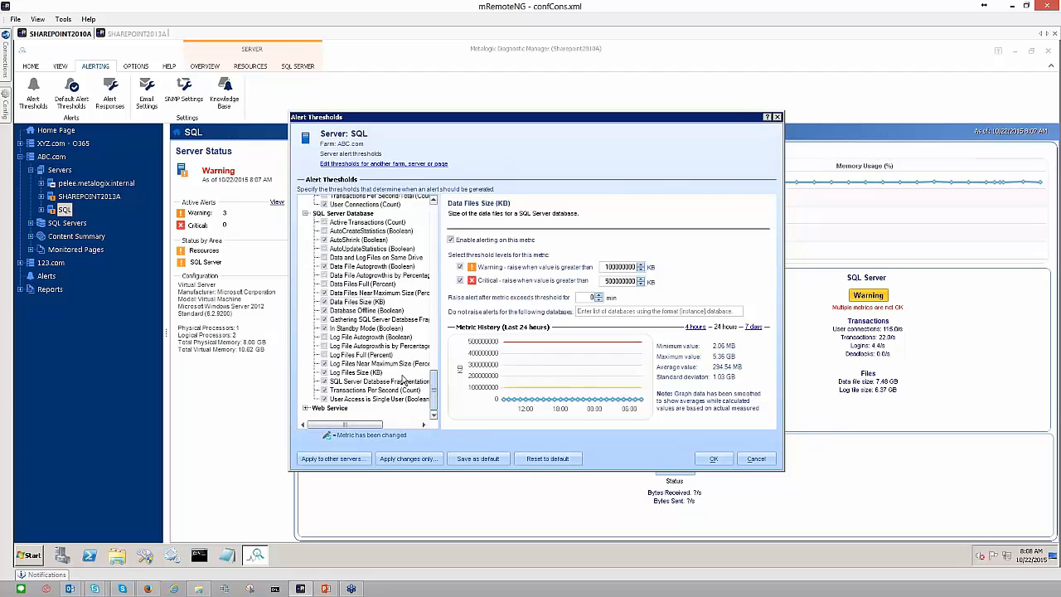
left_click(384, 382)
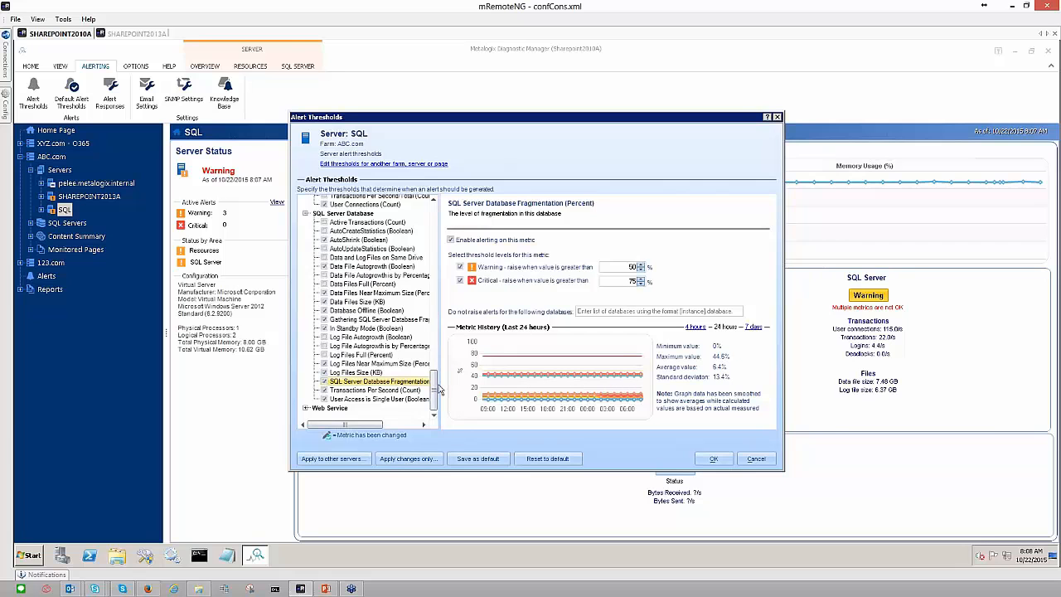
Expand the Memory category and examine the Memory Usage metric's thresholds and history over the last 7 days.
left_click_drag(433, 389, 439, 250)
left_click(305, 353)
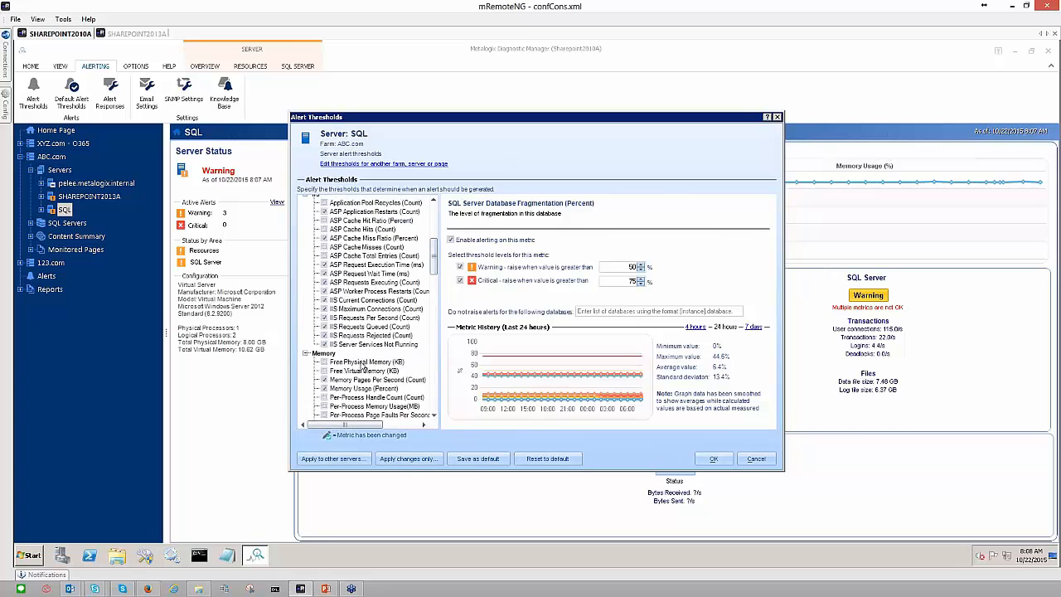
scroll(364, 367, "down", 2)
left_click(357, 346)
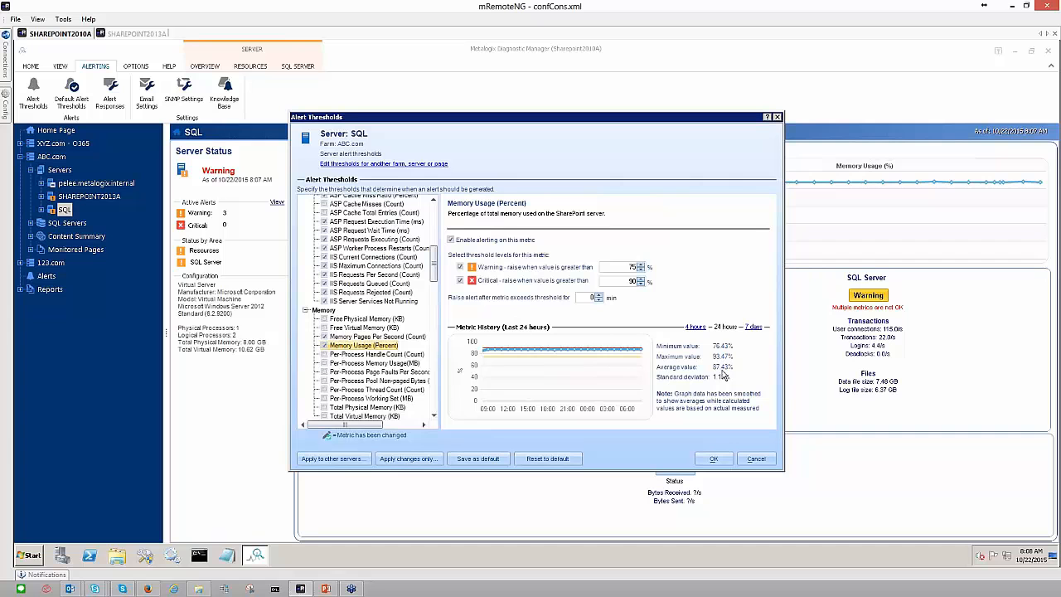
left_click(752, 327)
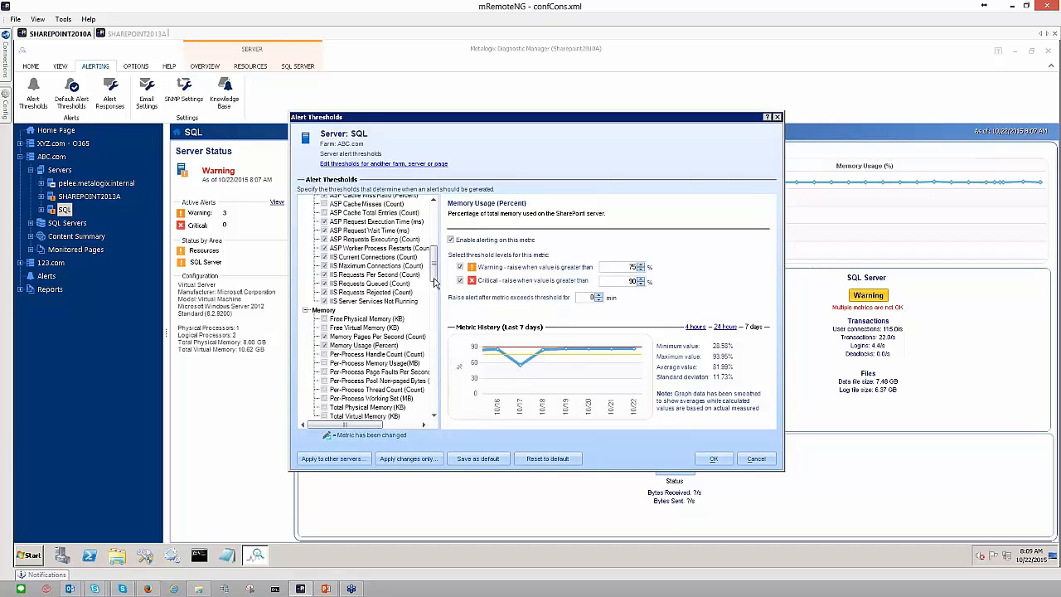
View the target servers offered for applying all current thresholds, then cancel the selection and close the SQL server's alert thresholds without saving.
mouse_move(436, 247)
left_mouse_down()
mouse_move(437, 257)
mouse_move(433, 227)
left_mouse_up()
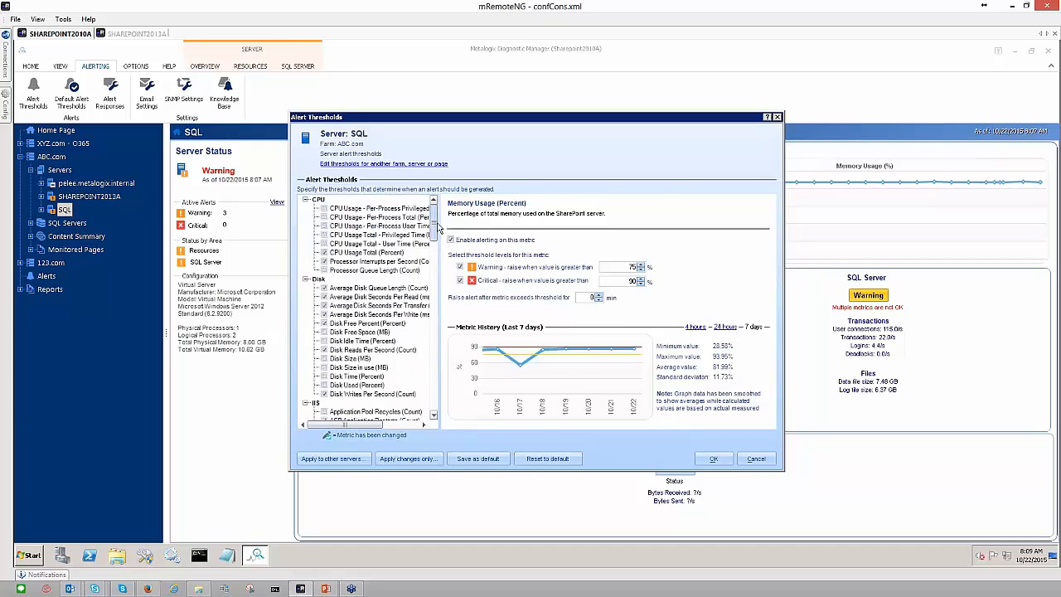
scroll(368, 207, "down", 10)
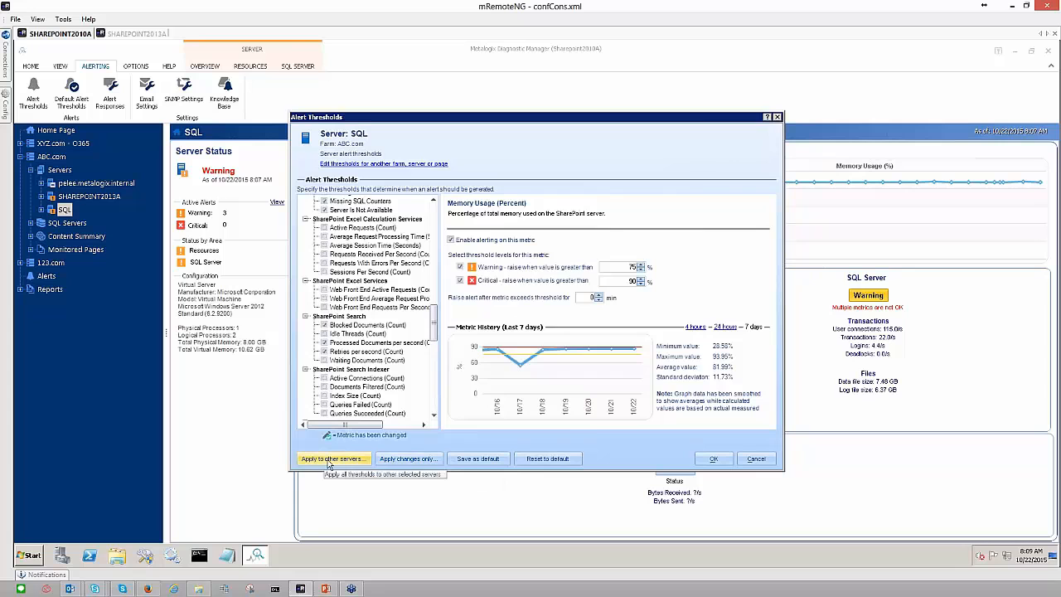
left_click(353, 463)
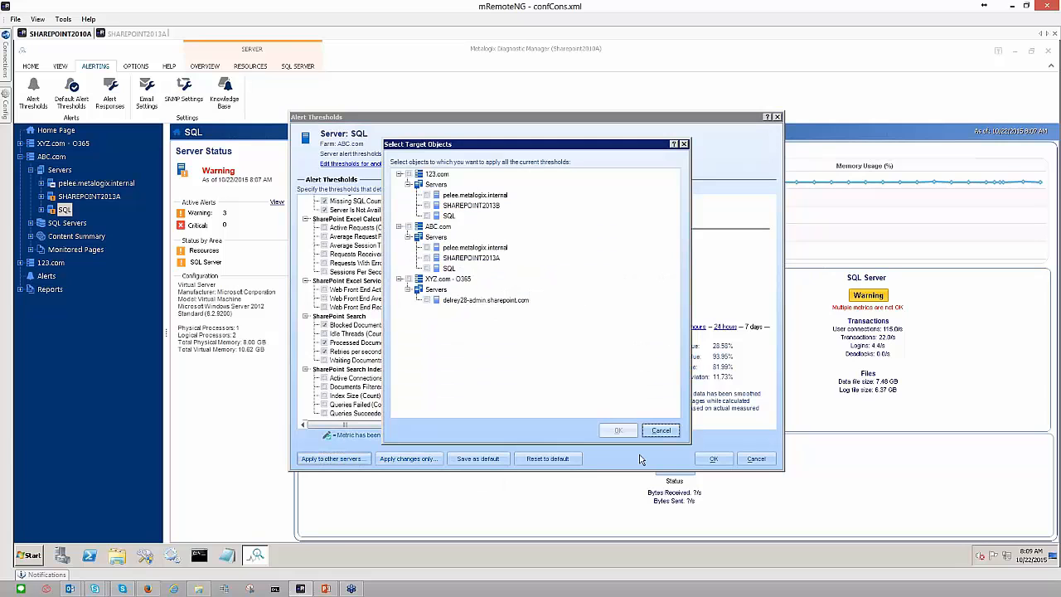
left_click(661, 430)
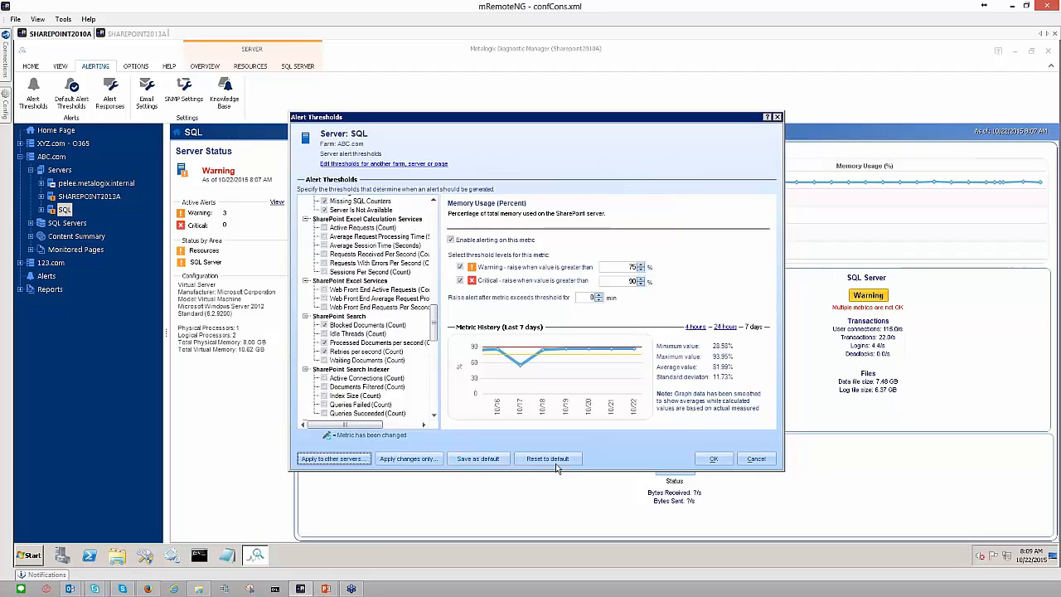
left_click(756, 460)
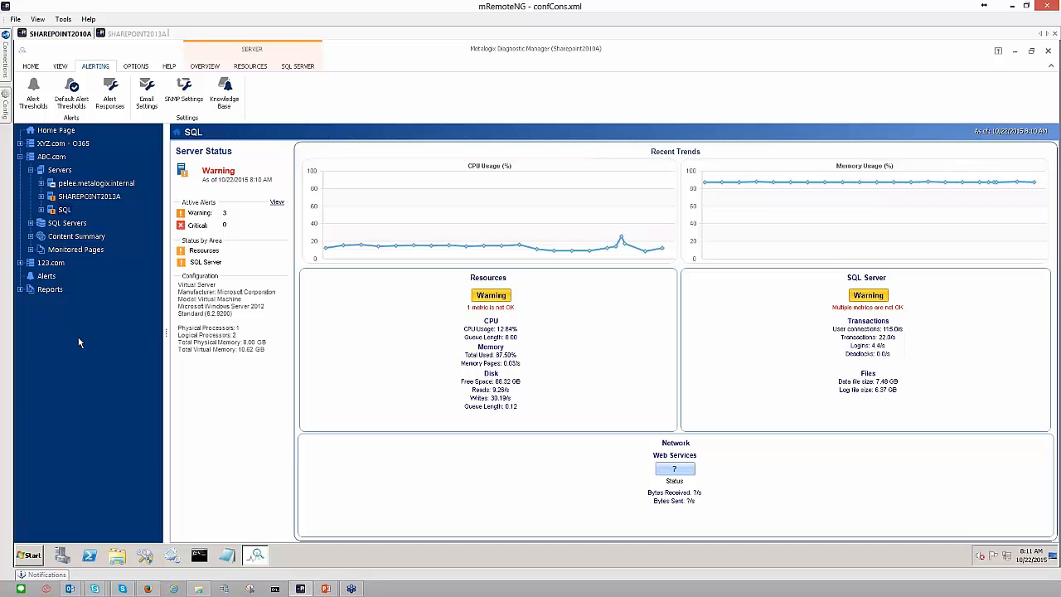
View the list of alert responses and inspect the SMTP server address in the email settings, leaving both unchanged.
left_click(110, 93)
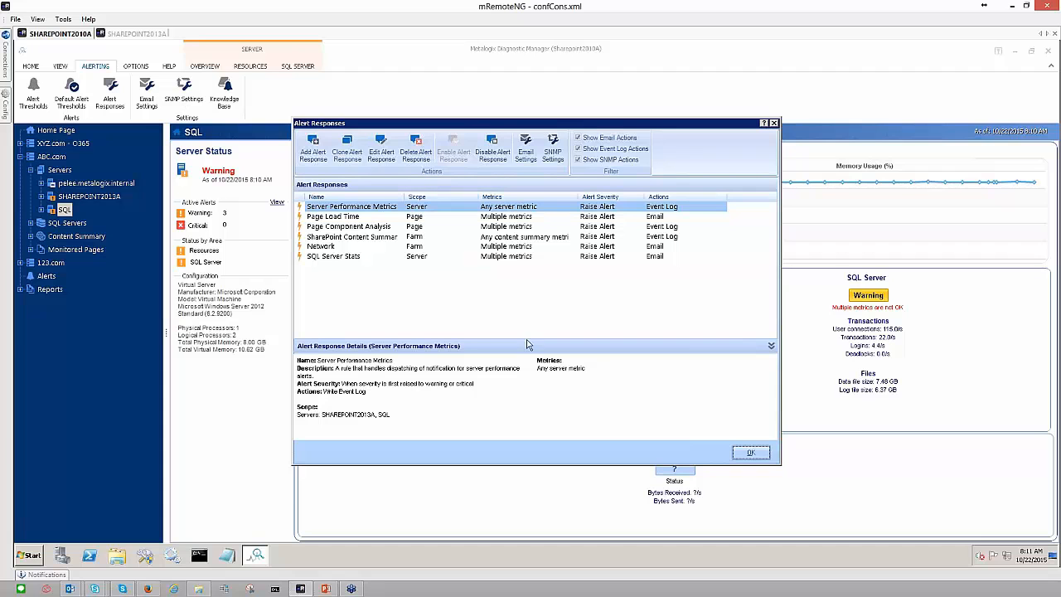
left_click(750, 451)
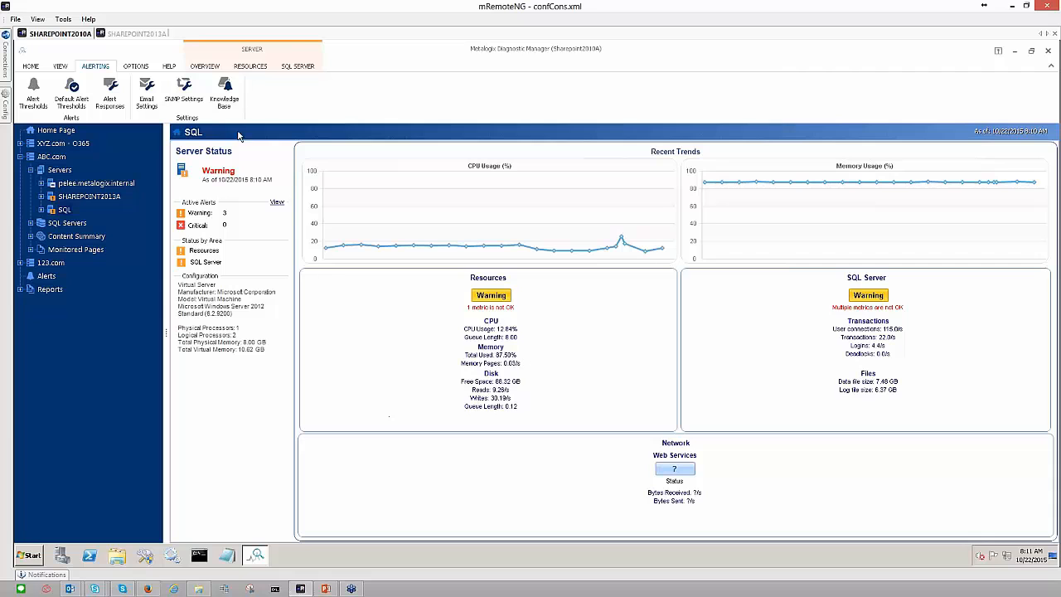
left_click(146, 94)
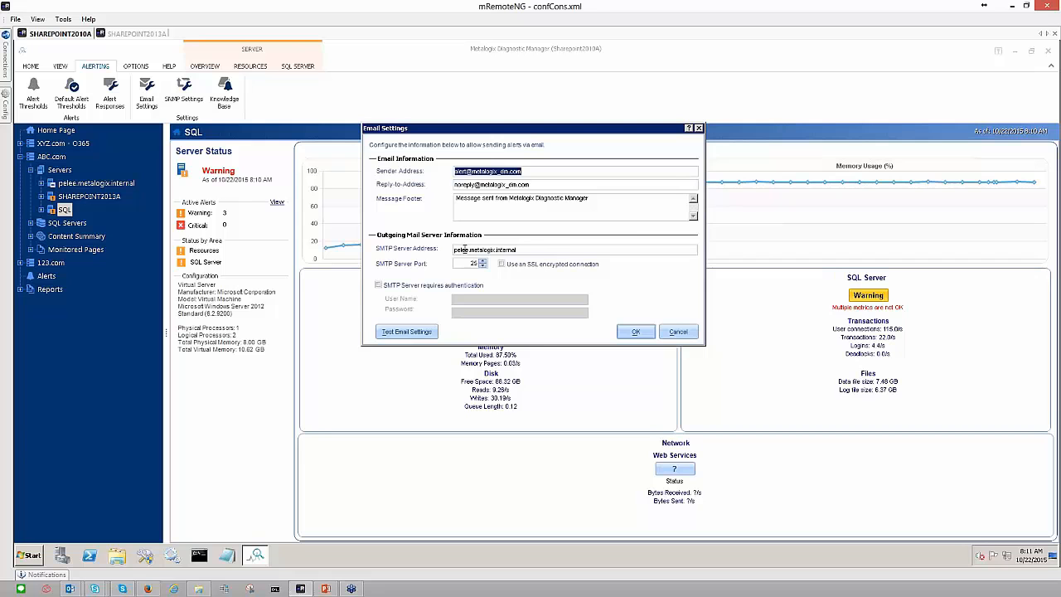
left_click(568, 251)
left_click(678, 332)
Inspect the server address, port and community in the SNMP settings and close them without saving.
left_click(187, 95)
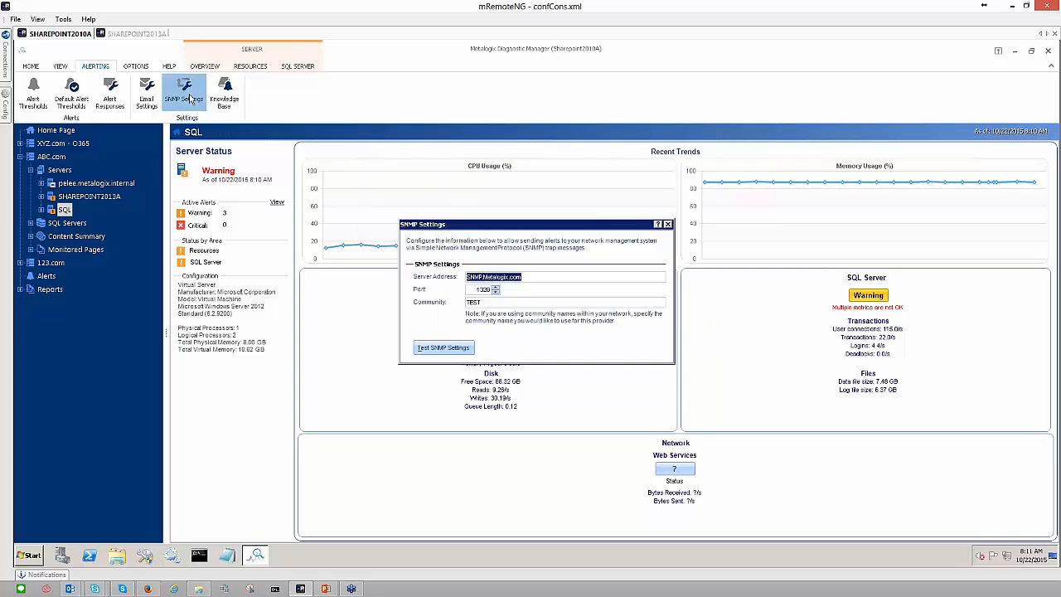
left_click_drag(548, 226, 540, 171)
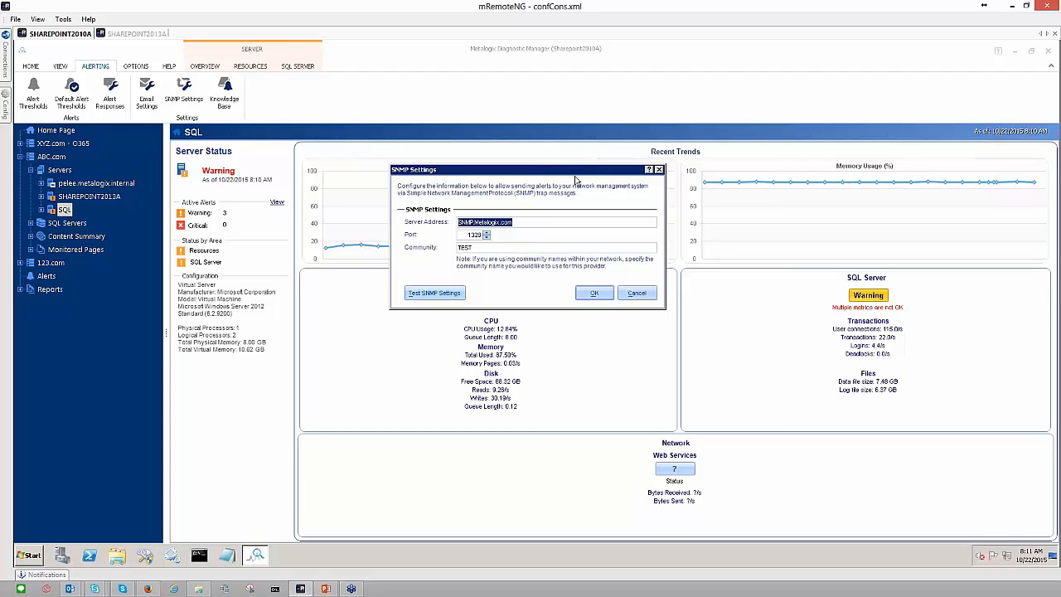
left_click(534, 224)
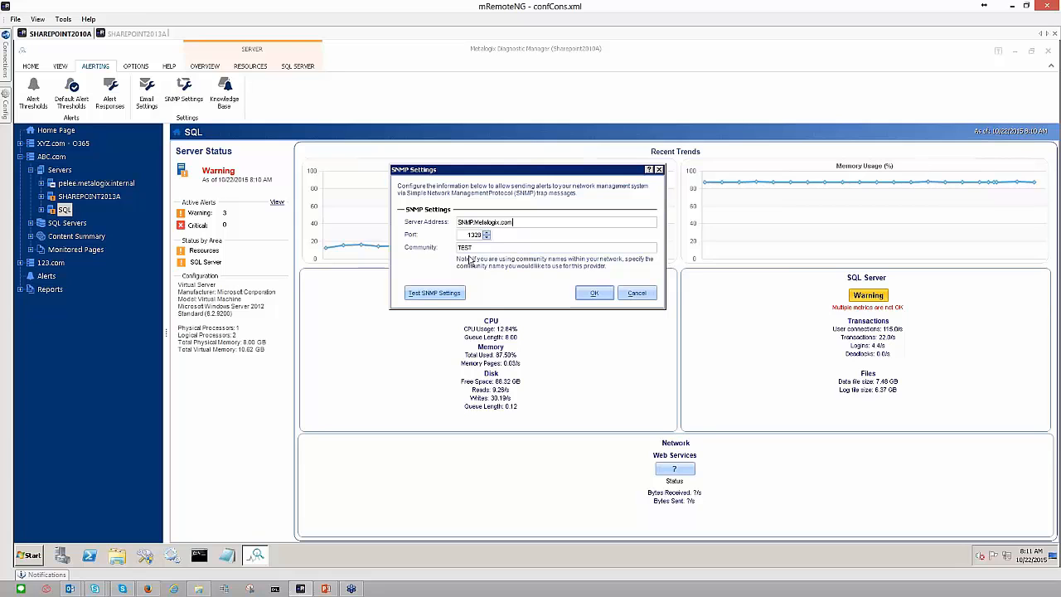
left_click(488, 248)
left_click_drag(437, 247, 439, 259)
left_click(646, 292)
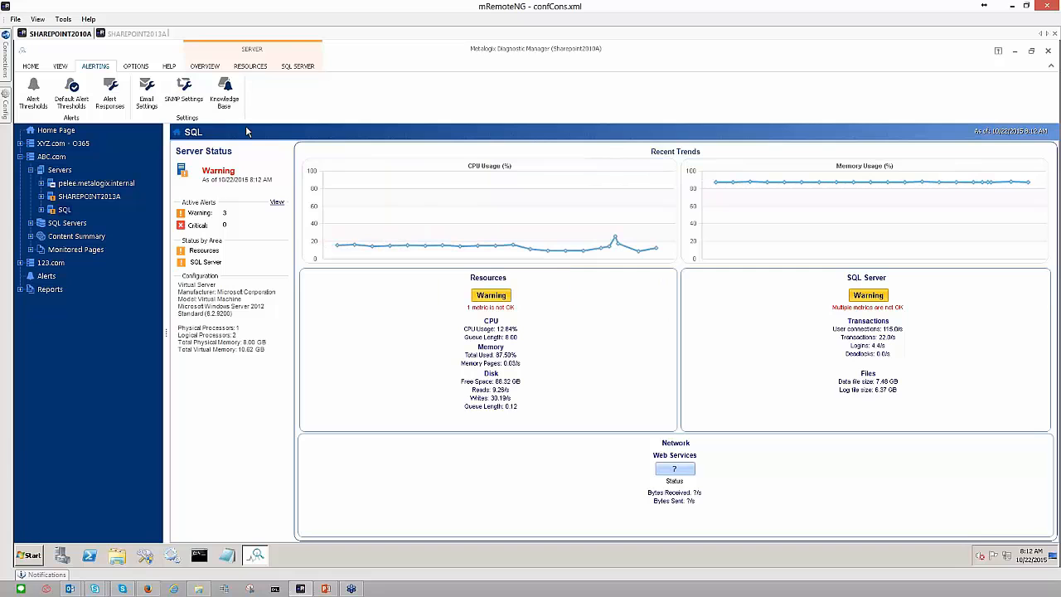
Examine the Server Performance Metrics alert response, including its severity, metrics, object scope and event log action, and cancel the edit.
left_click(108, 97)
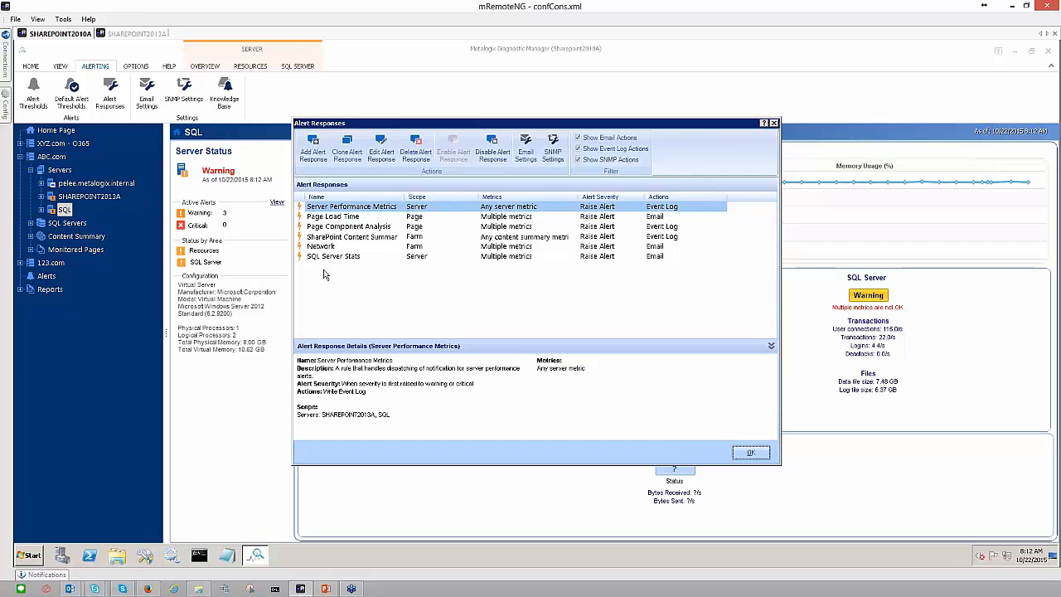
double_click(345, 209)
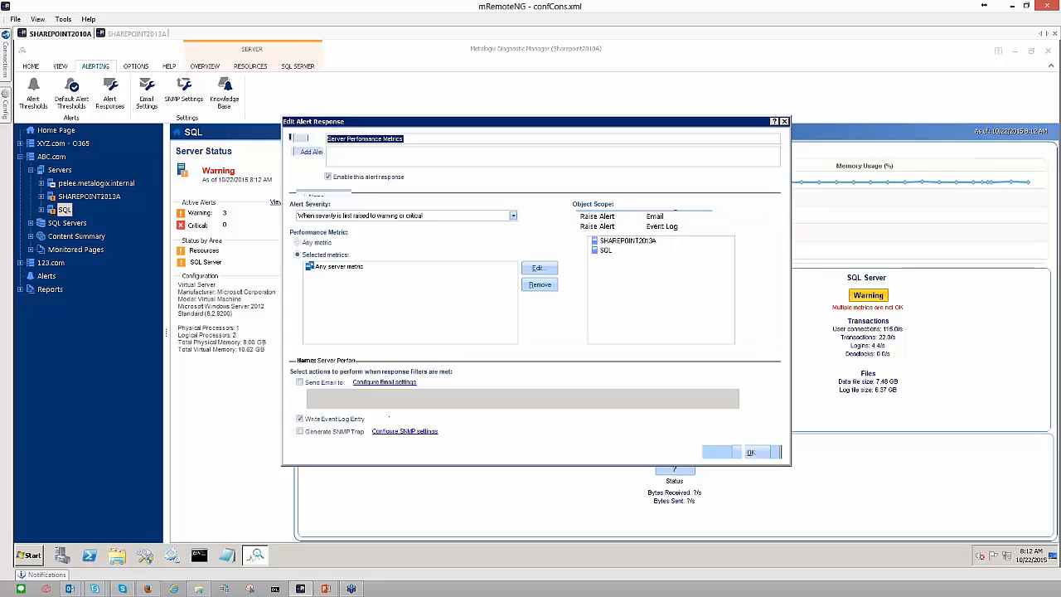
left_click(328, 177)
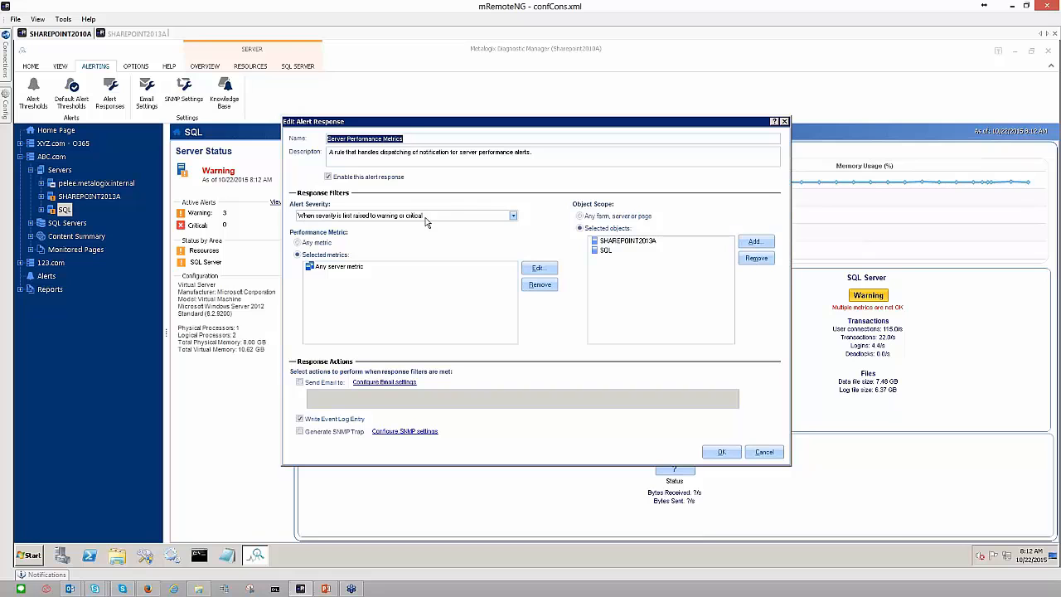
left_click(330, 268)
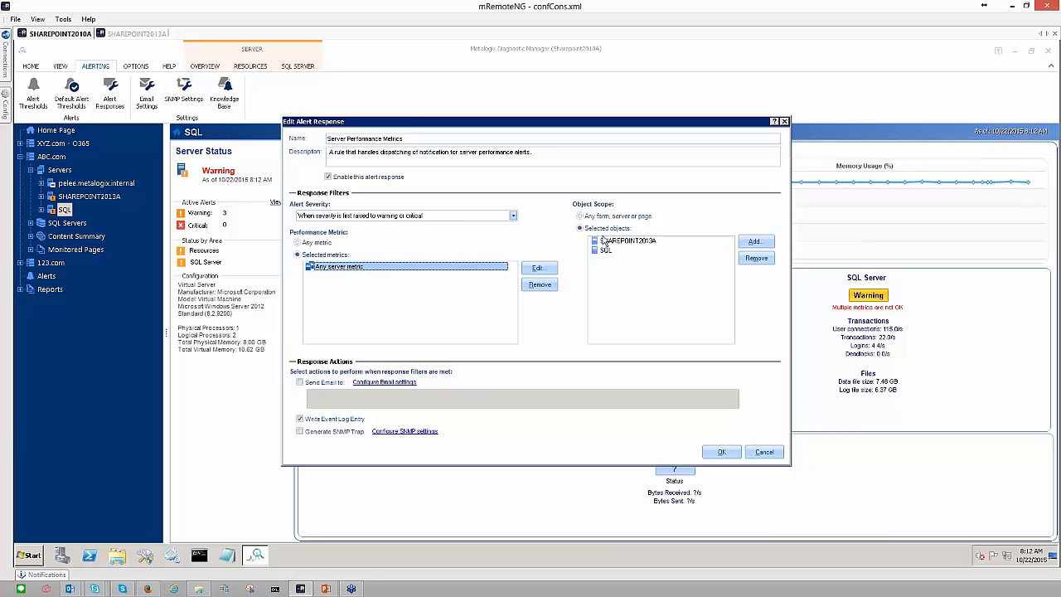
left_click(606, 251)
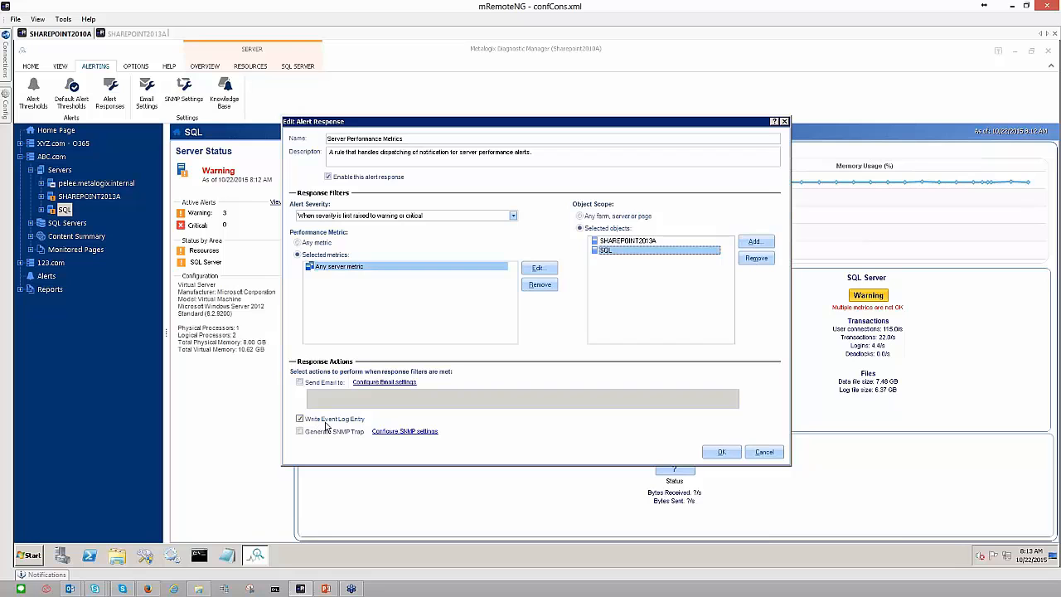
left_click(37, 550)
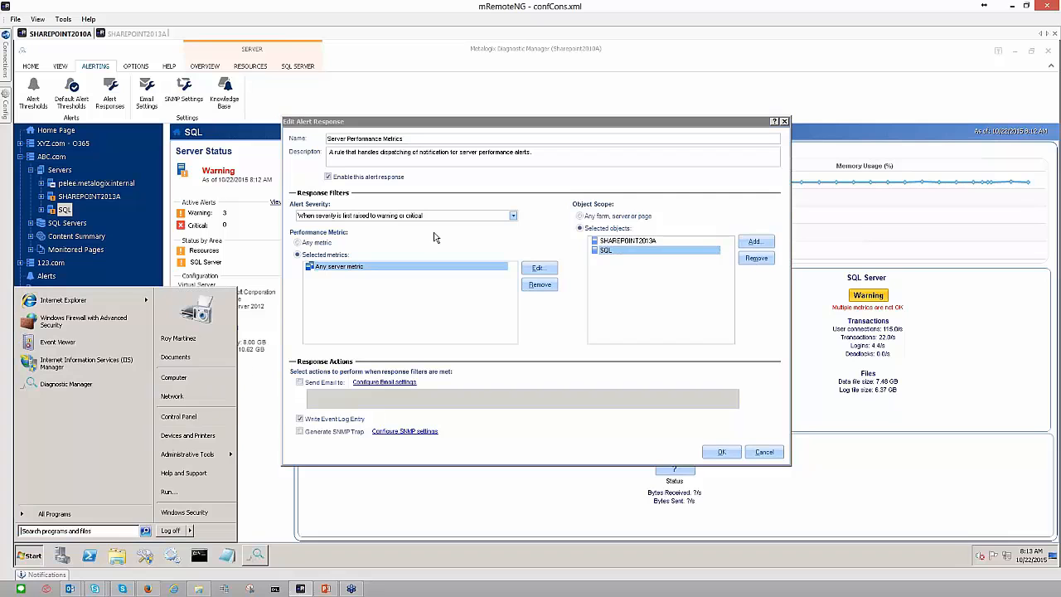
left_click(592, 184)
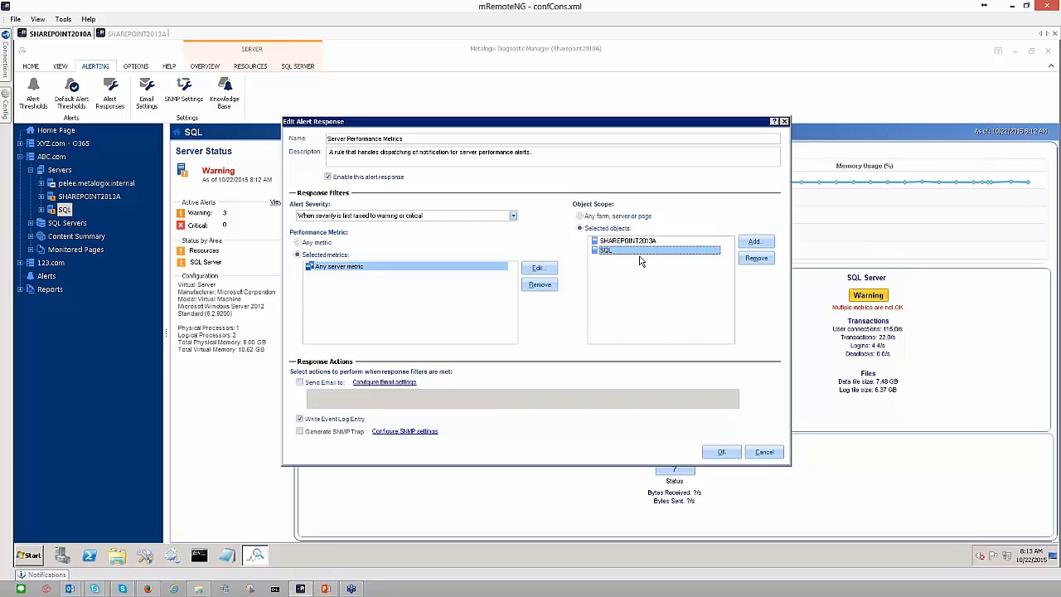
left_click(764, 452)
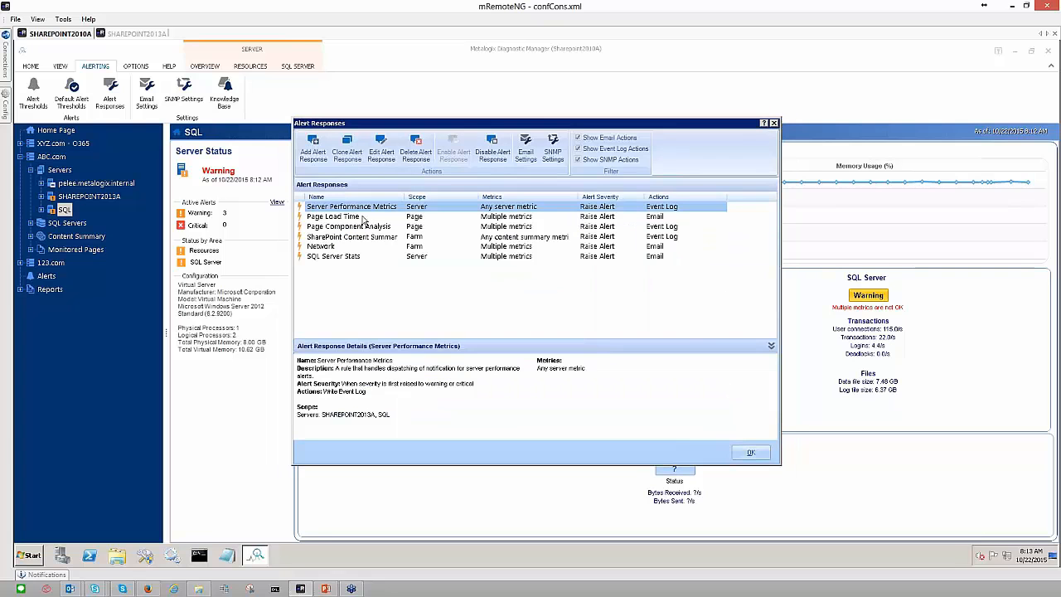
Open the Page Load Time alert response and inspect its selected metrics, page scope and the objects available to add, without adding any.
double_click(362, 218)
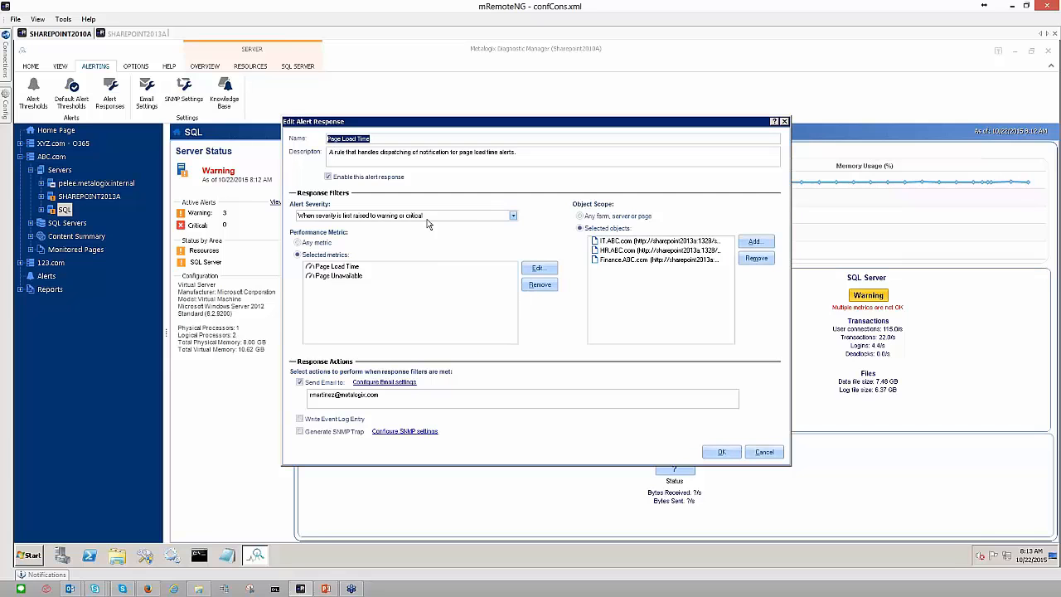
left_click(326, 267)
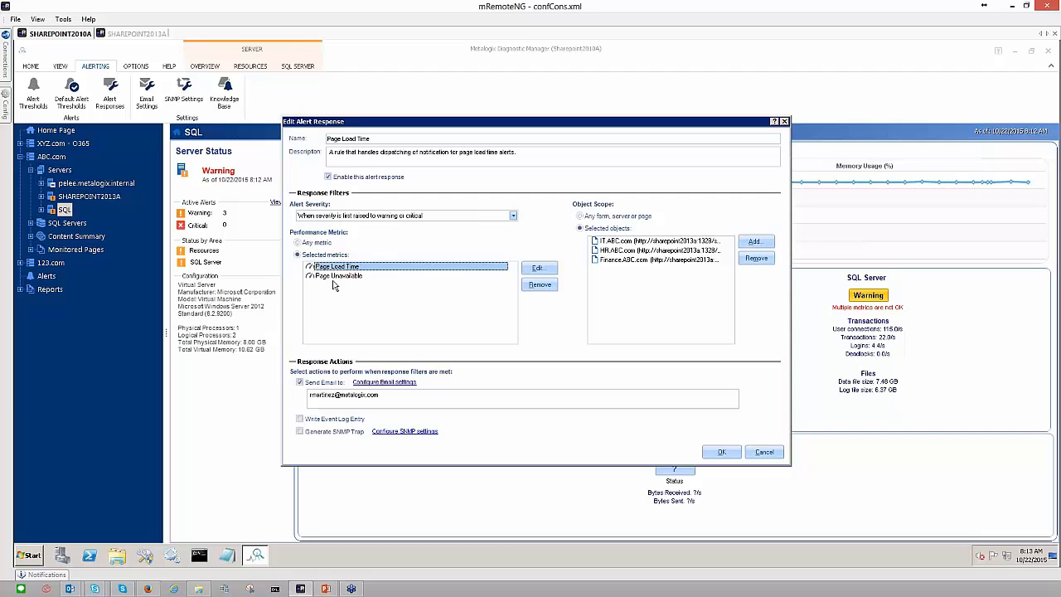
left_click(335, 278)
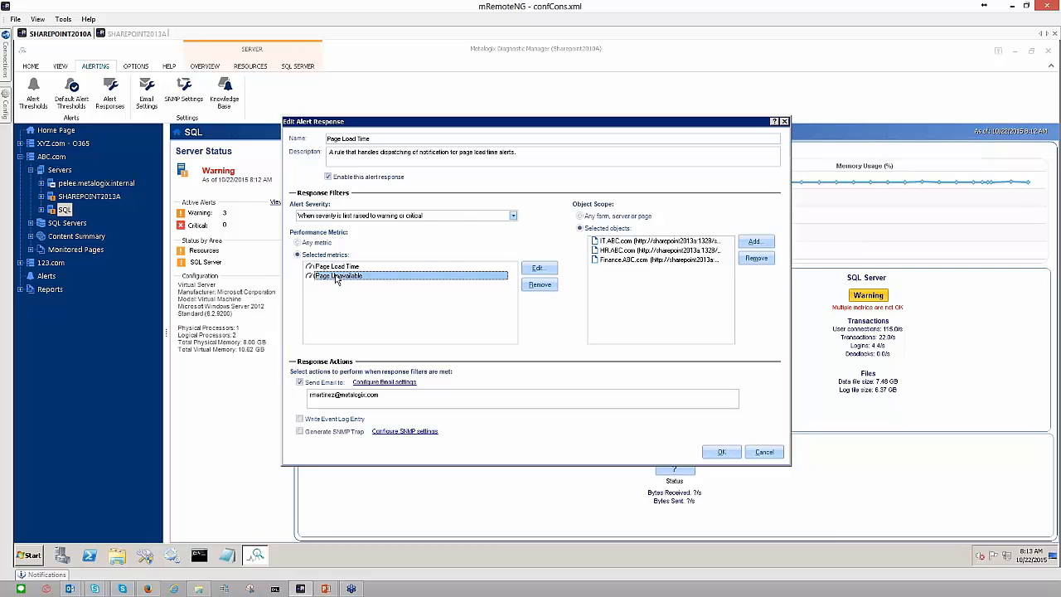
left_click(612, 241)
left_click(617, 262)
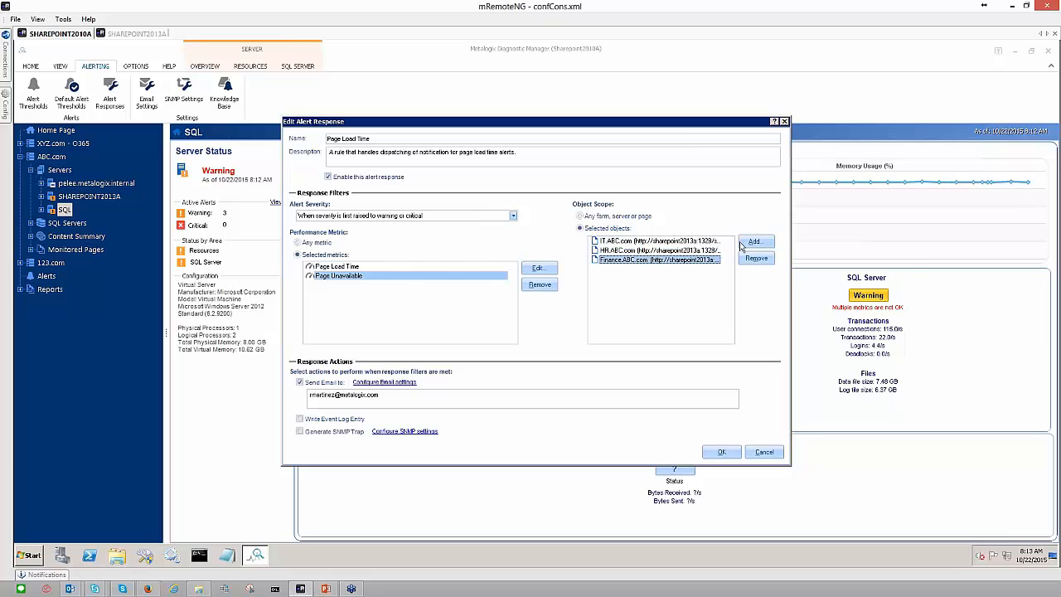
left_click(751, 245)
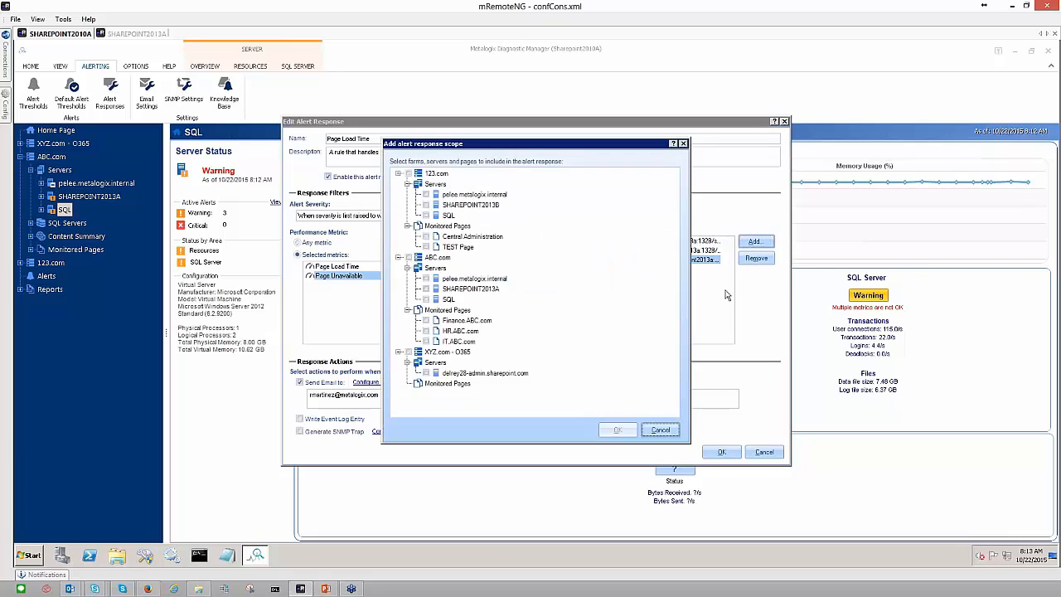
left_click(661, 429)
Examine the metrics selectable for the alert response, expanding the Page Load category, and cancel the metric selection.
left_click(539, 268)
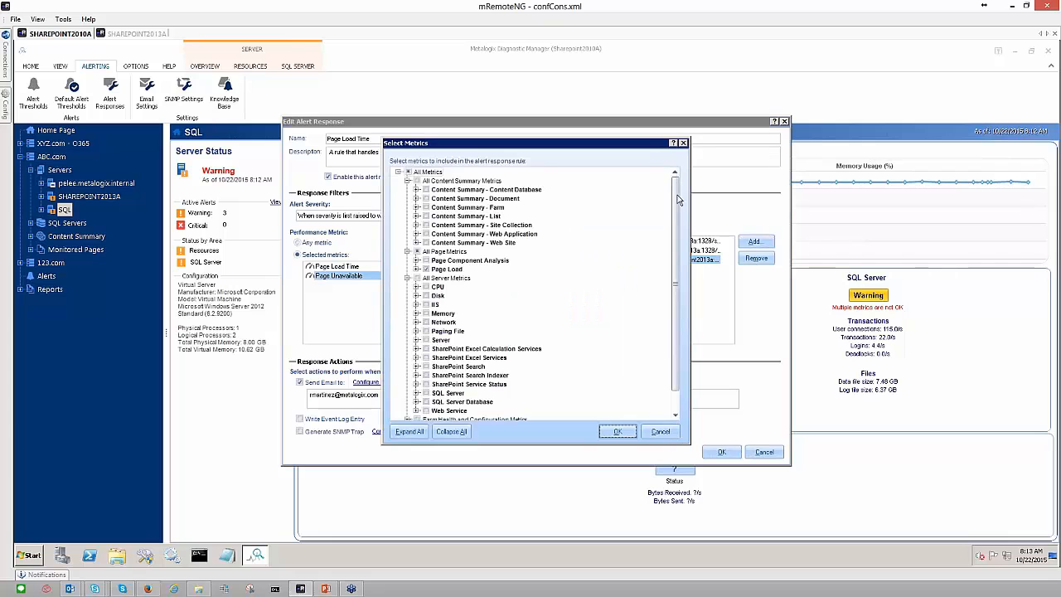
left_click_drag(677, 196, 676, 232)
scroll(489, 311, "down", 1)
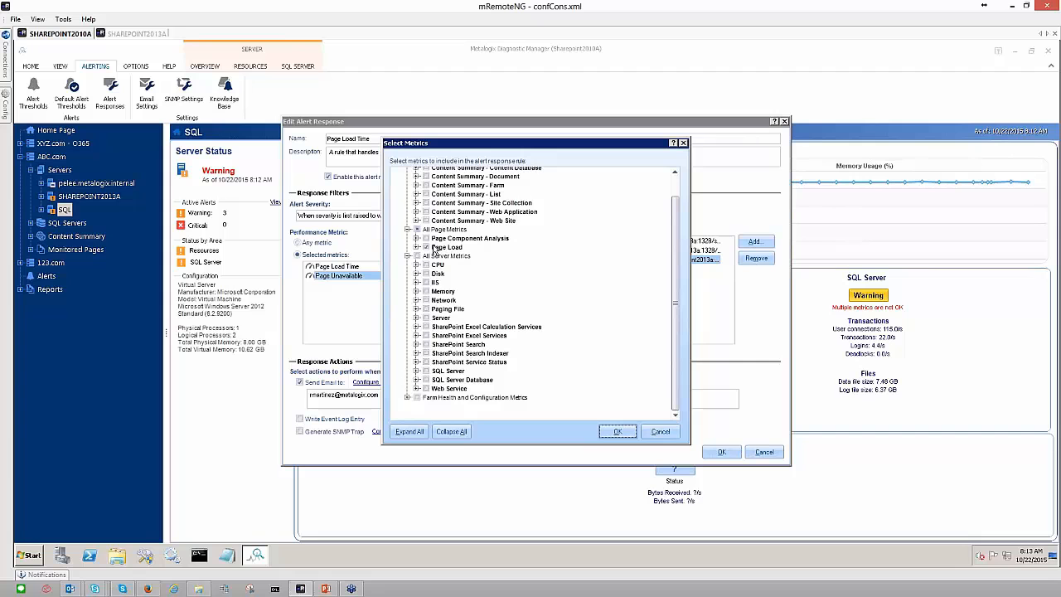
left_click(416, 247)
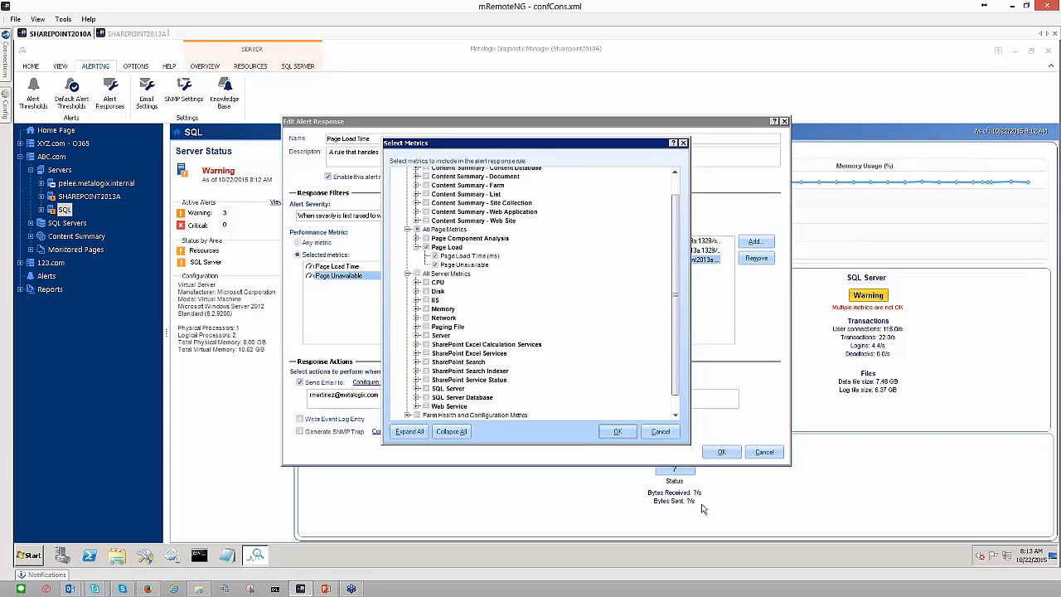
left_click(660, 432)
Review the Page Load Time and Page Unavailable metrics together with the IT, HR and Finance ABC.com pages in the object scope.
left_click(335, 267)
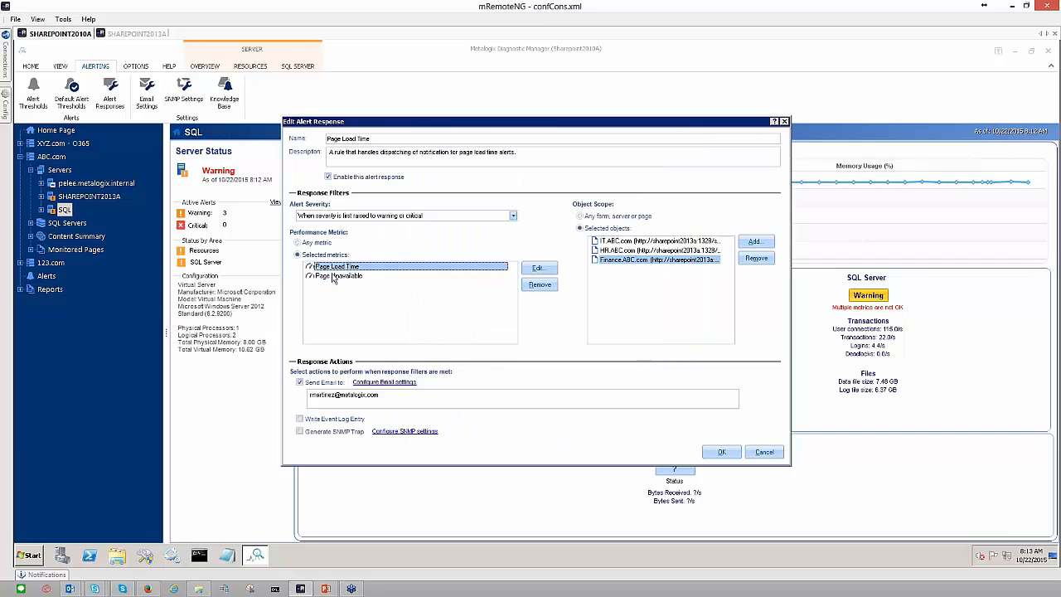
left_click(336, 276)
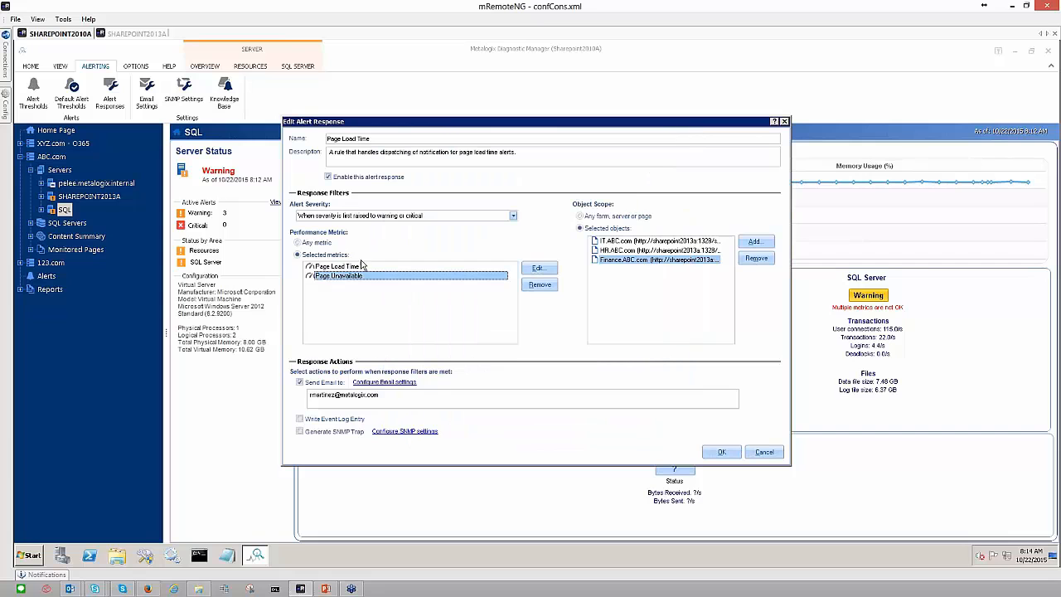
left_click(634, 242)
left_click(612, 250)
left_click(608, 260)
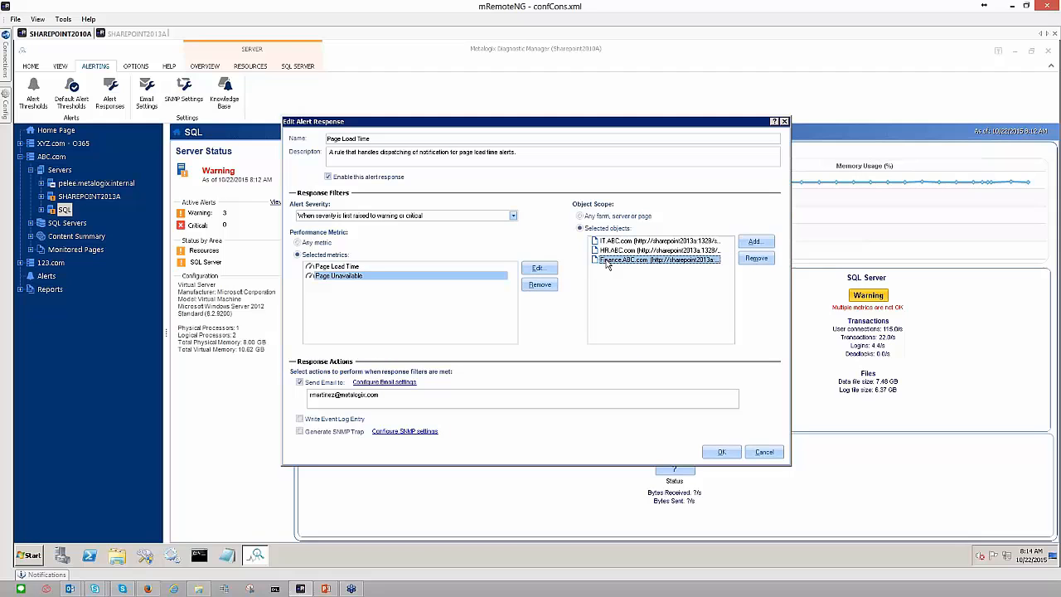
left_click(334, 266)
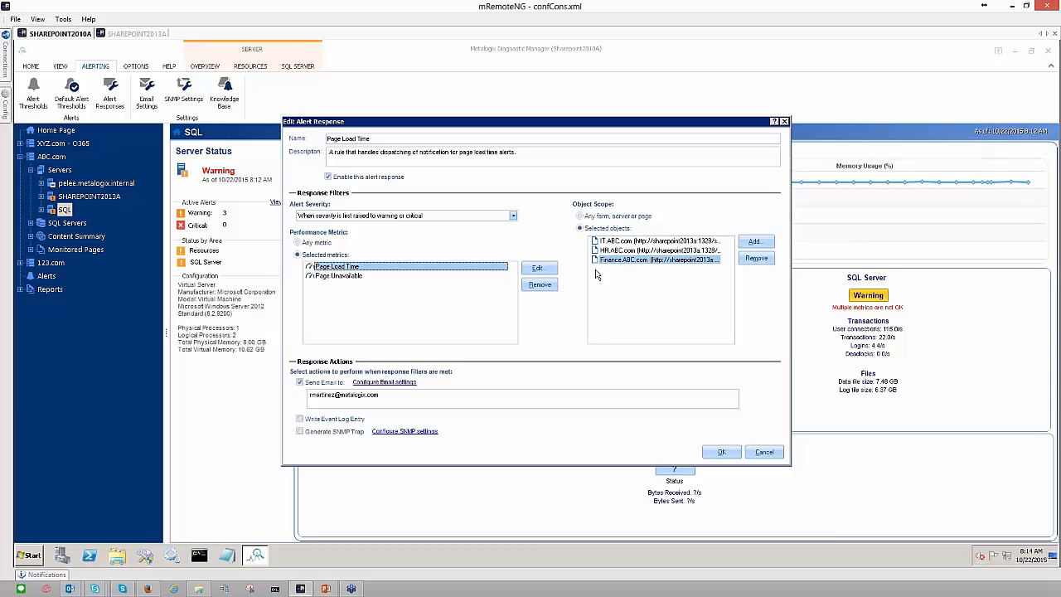
left_click(344, 278)
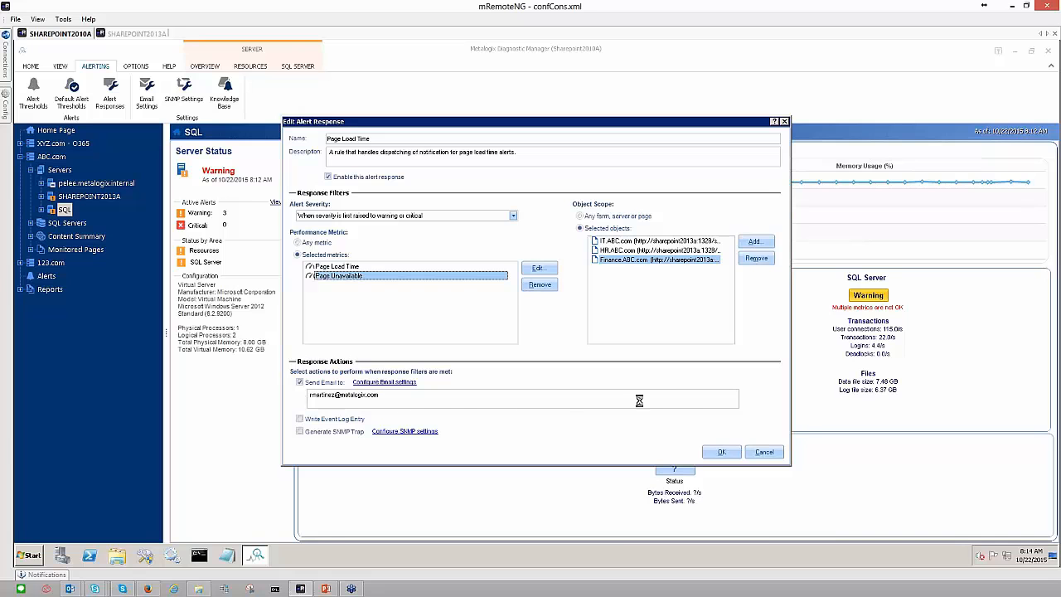
Inspect the Page Load Time response's email recipient, email settings and SNMP trap action, and cancel the edit.
left_click(570, 393)
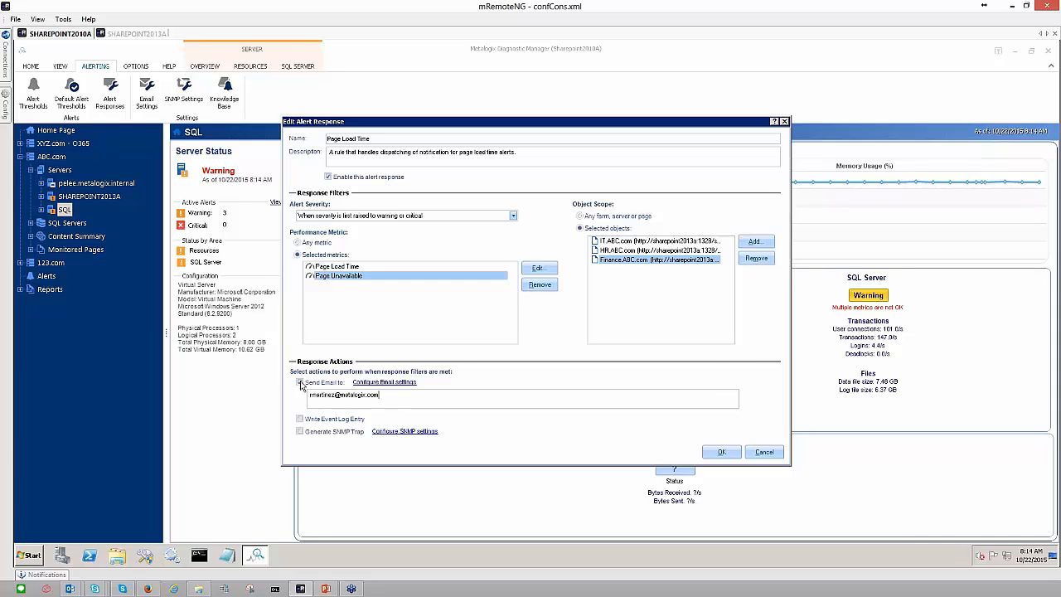
left_click(384, 382)
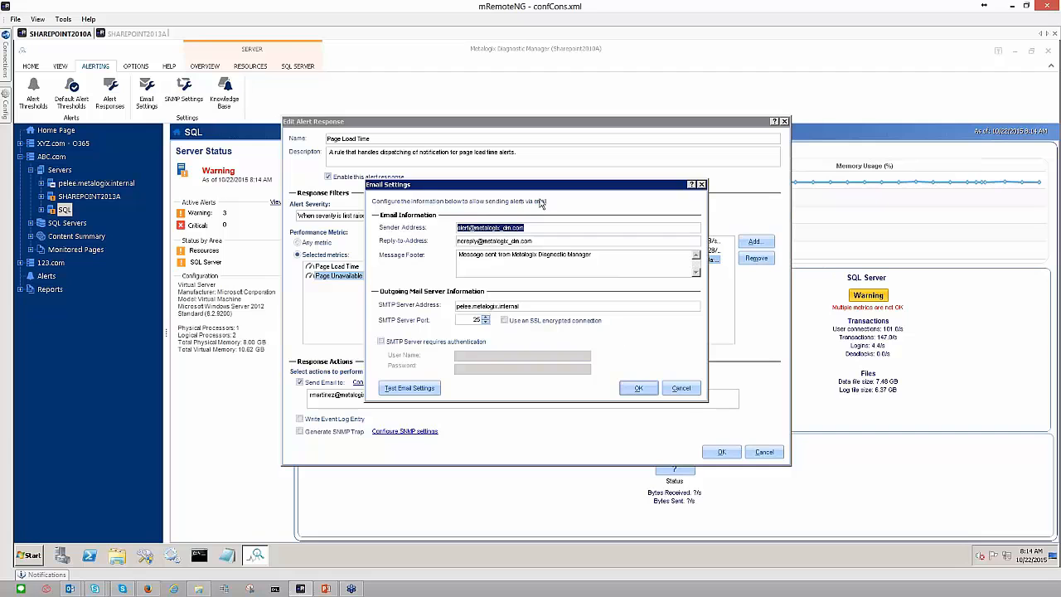
left_click(681, 389)
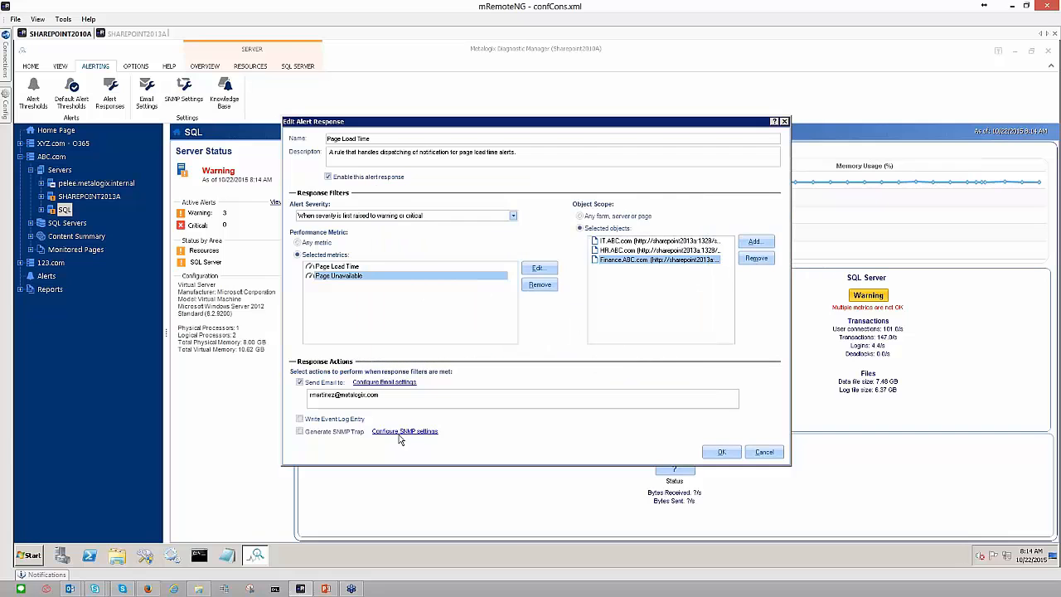
left_click(302, 433)
left_click(765, 452)
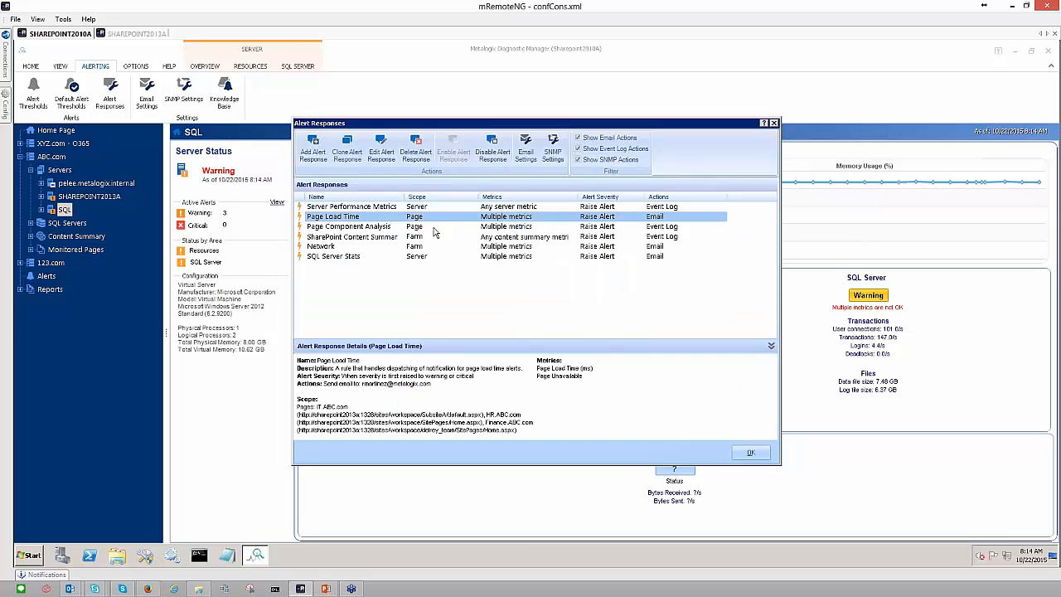
Open the SQL Server Stats alert response and try the severities "When severity is first raised to critical" and "Every time severity is not OK".
double_click(332, 257)
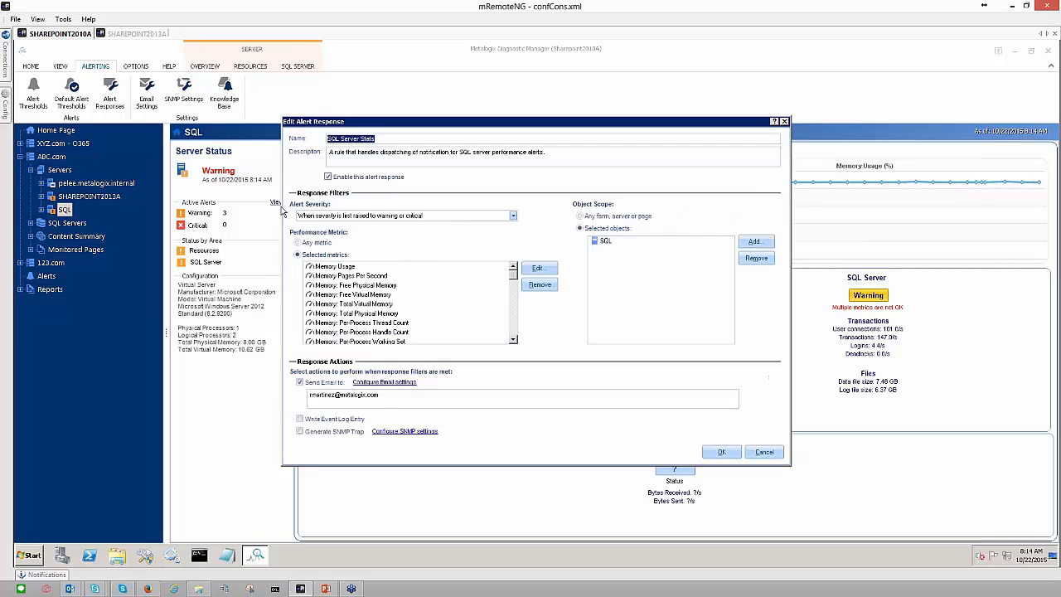
left_click(514, 216)
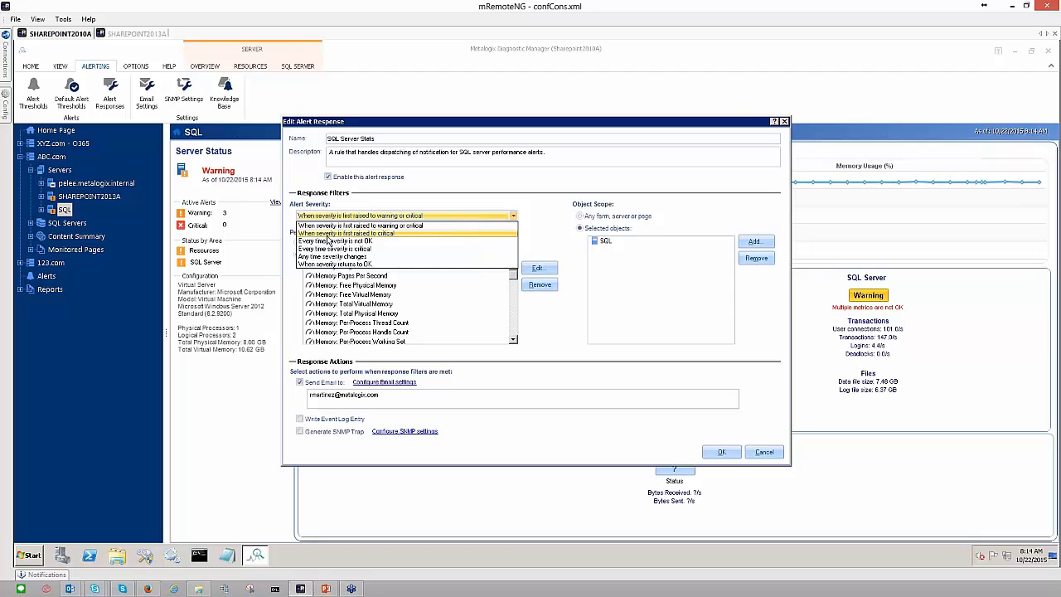
left_click(329, 235)
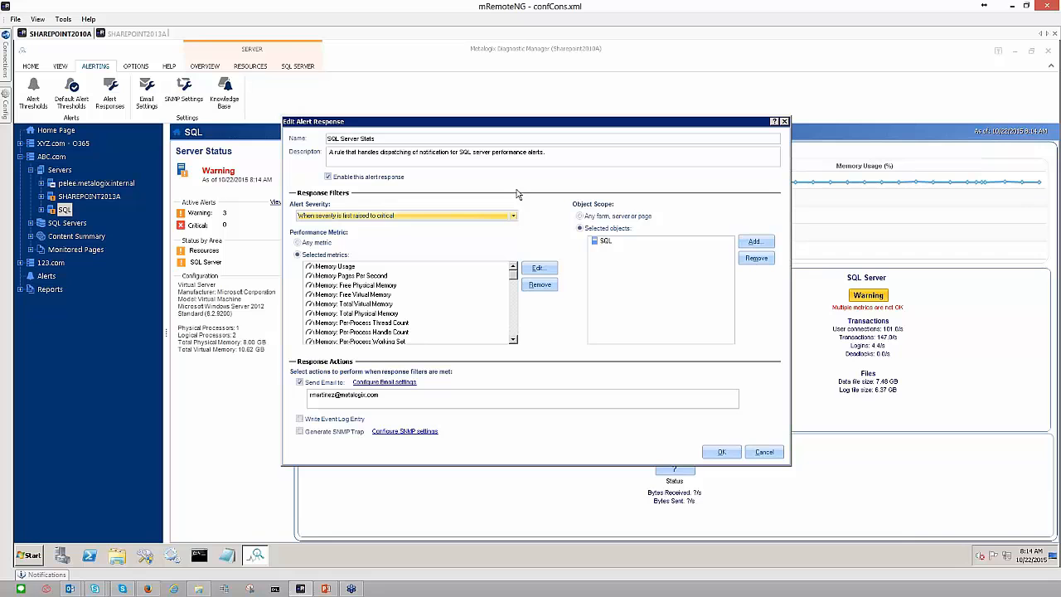
left_click(512, 216)
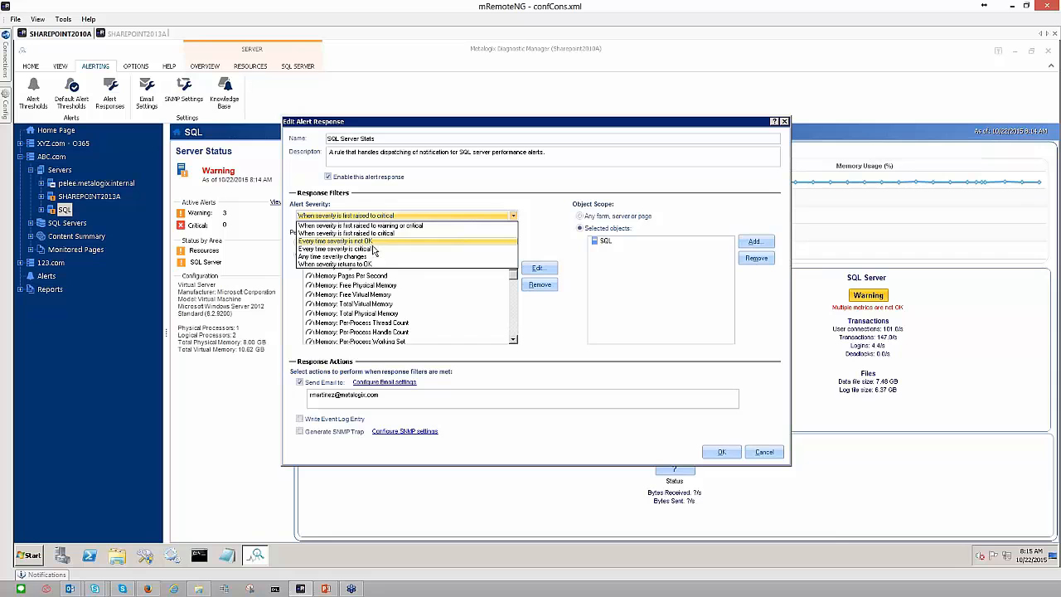
key("Up")
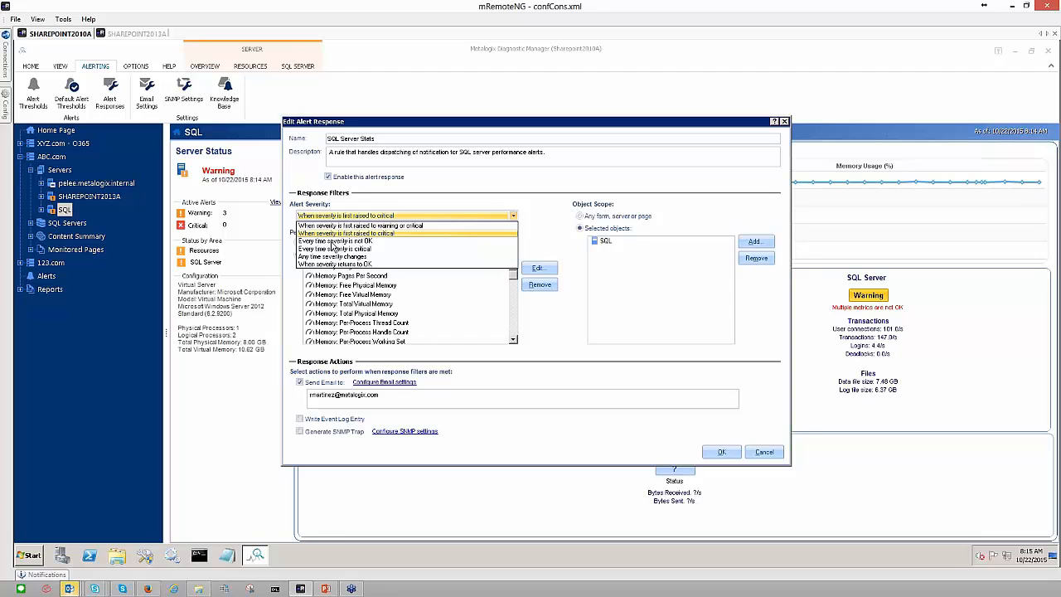
left_click(331, 242)
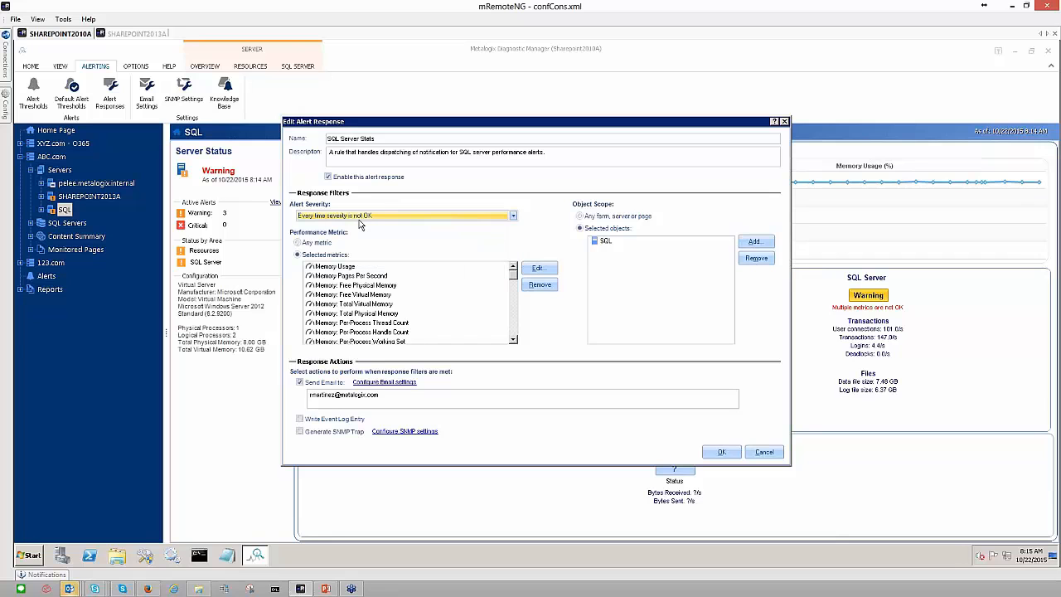
Try the alert severities "Every time severity is critical" and "Any time severity changes" for the SQL Server Stats response.
left_click(514, 217)
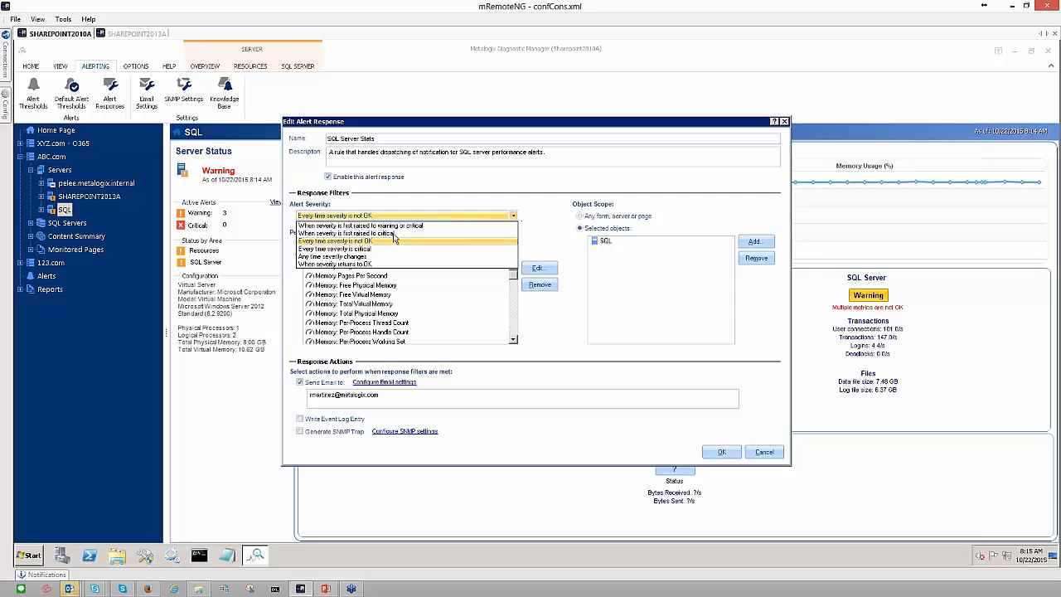
left_click(325, 255)
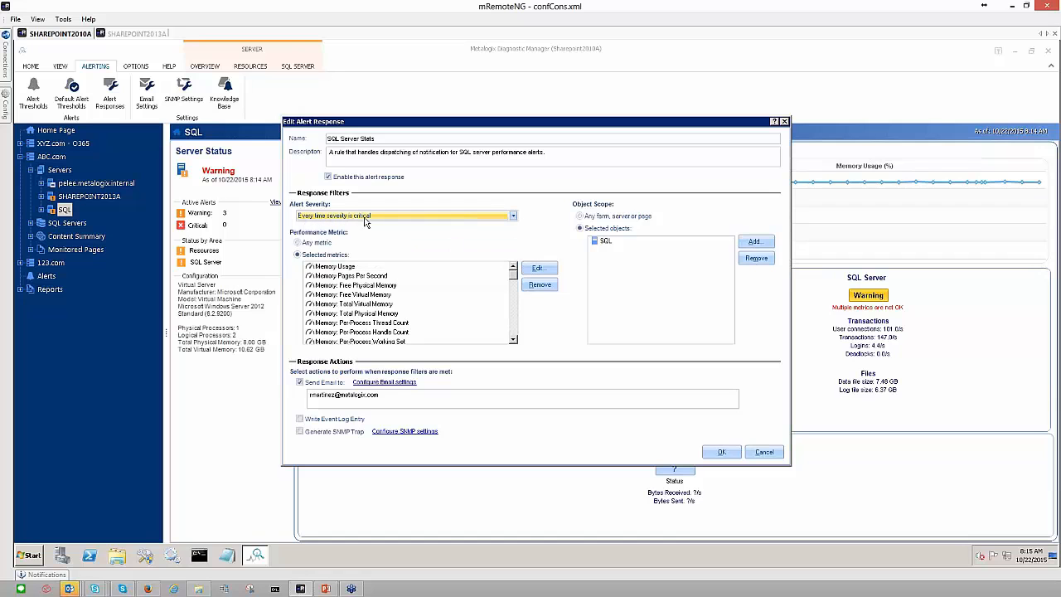
left_click(365, 219)
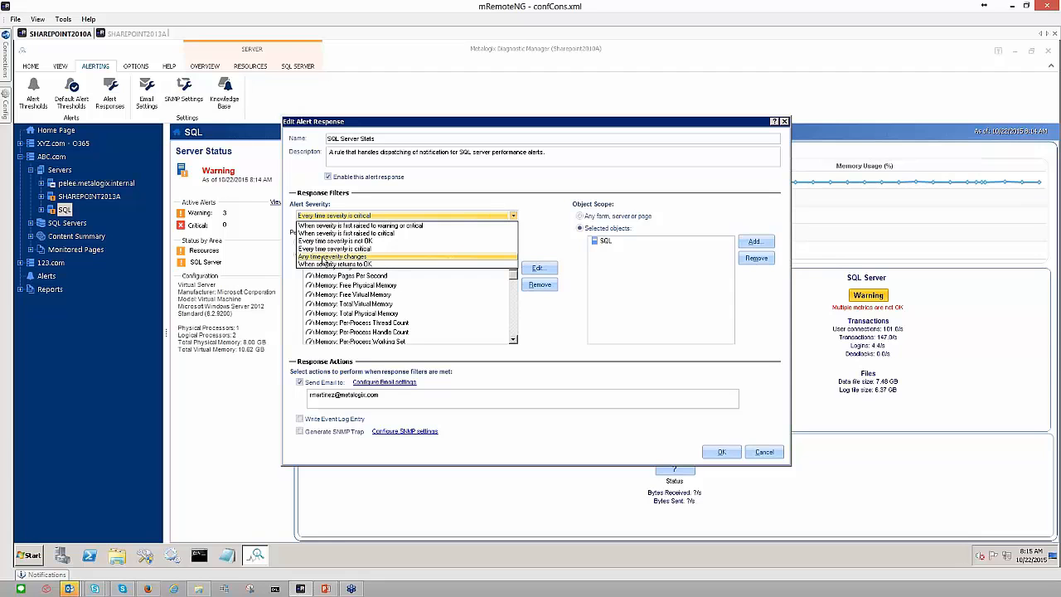
left_click(325, 258)
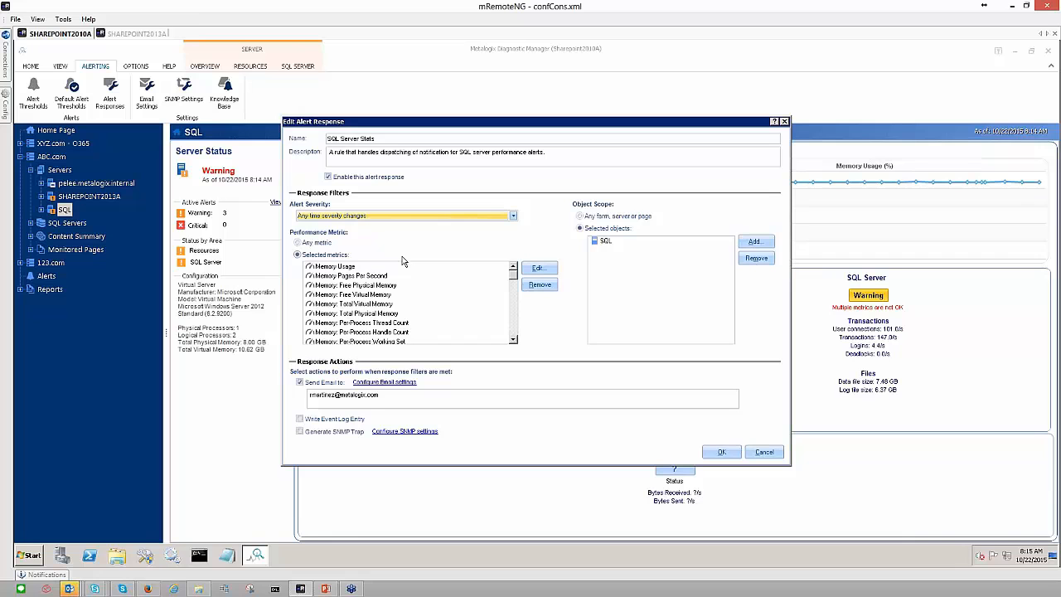
Review the remaining alert severity options and set the severity to "When severity is first raised to warning or critical".
left_click(415, 217)
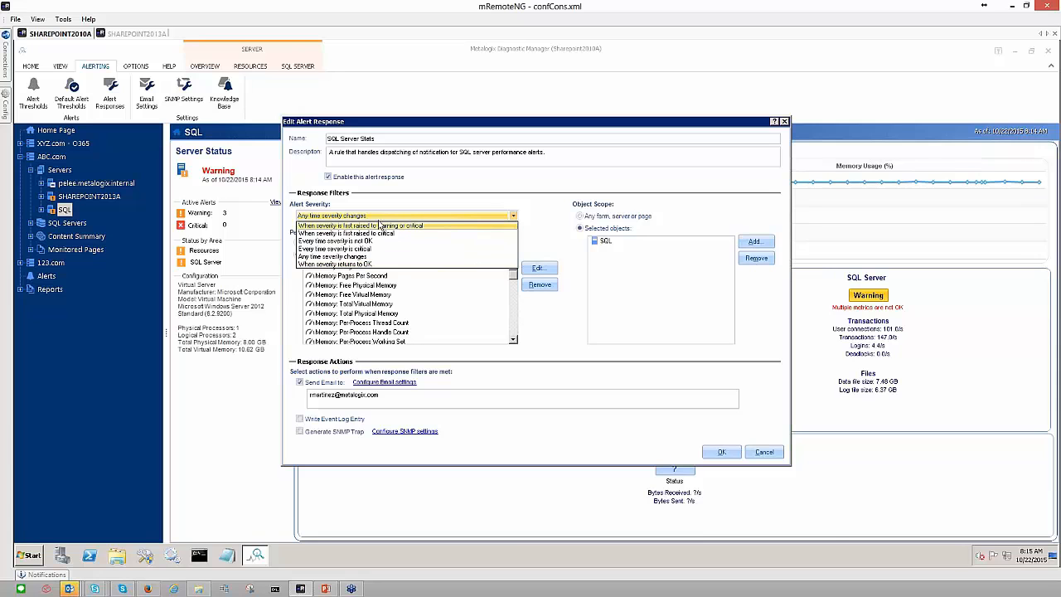
left_click(570, 187)
left_click(444, 216)
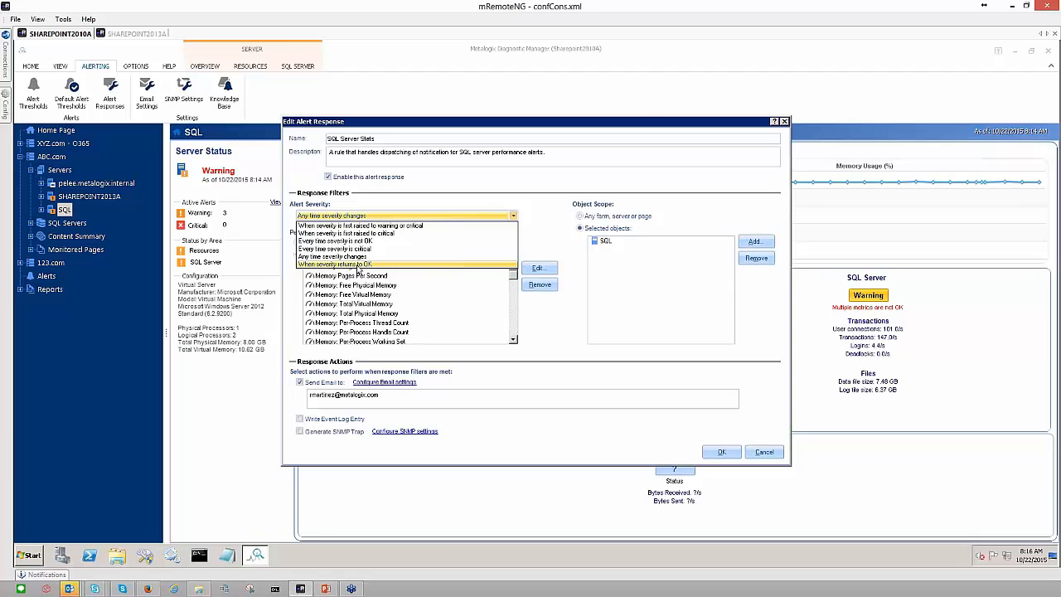
left_click(540, 196)
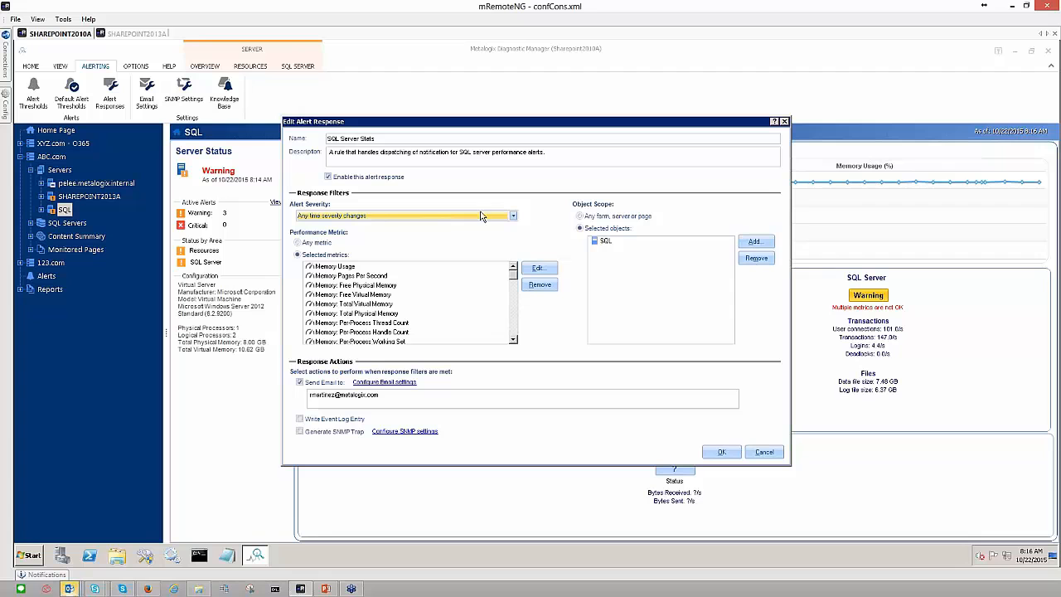
left_click(515, 217)
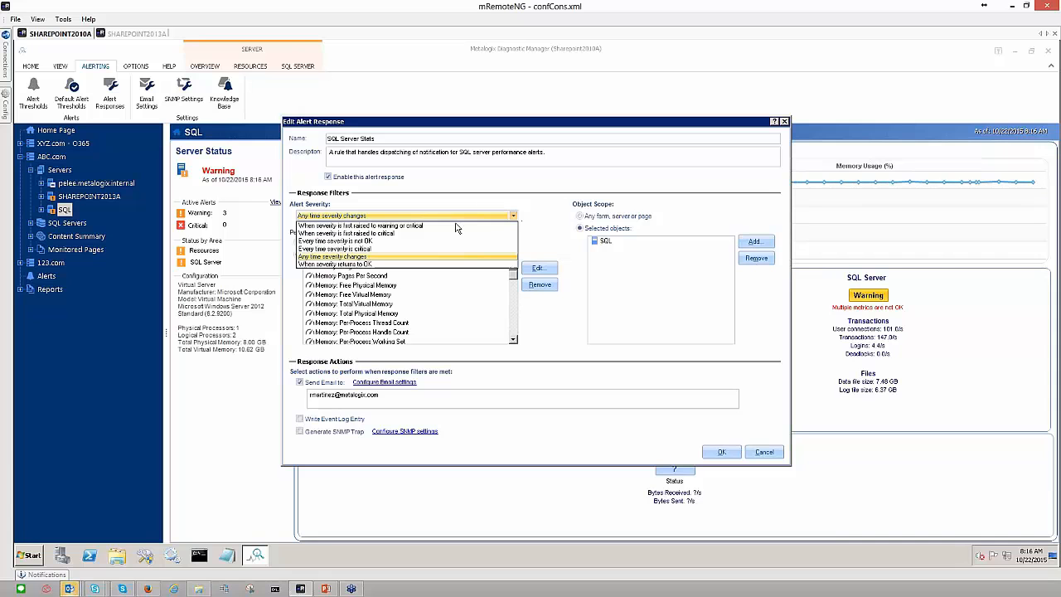
left_click(408, 226)
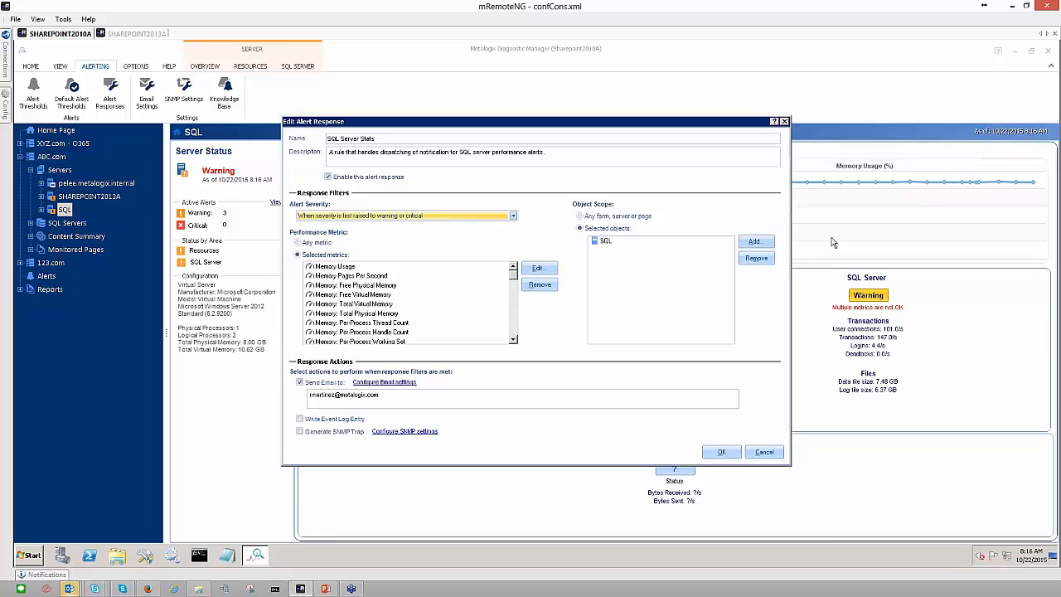
View the objects available for the SQL Server Stats scope without adding any, and look through its selected performance metrics.
left_click(754, 241)
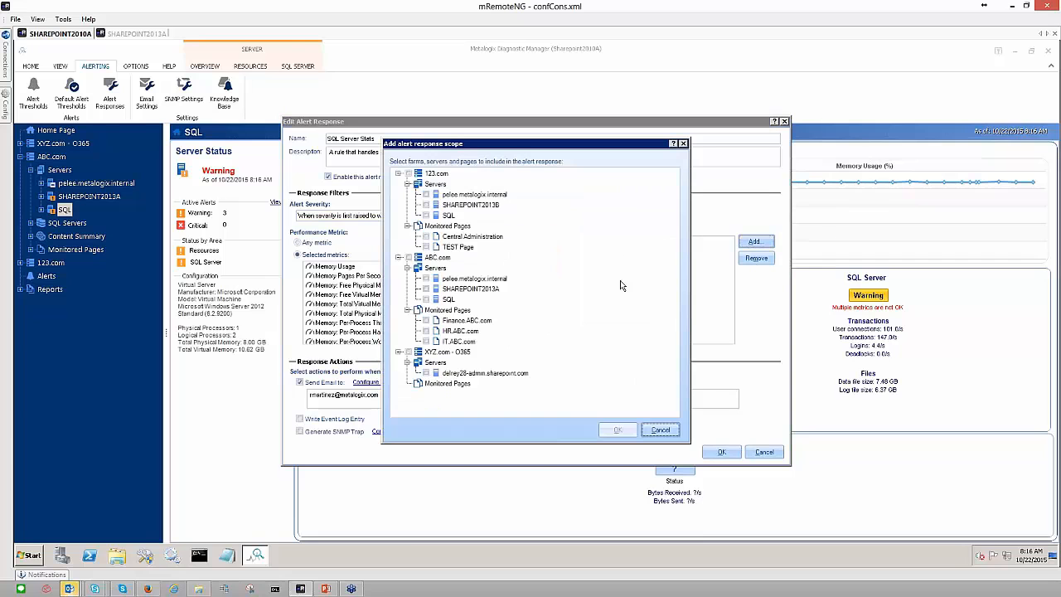
left_click(660, 430)
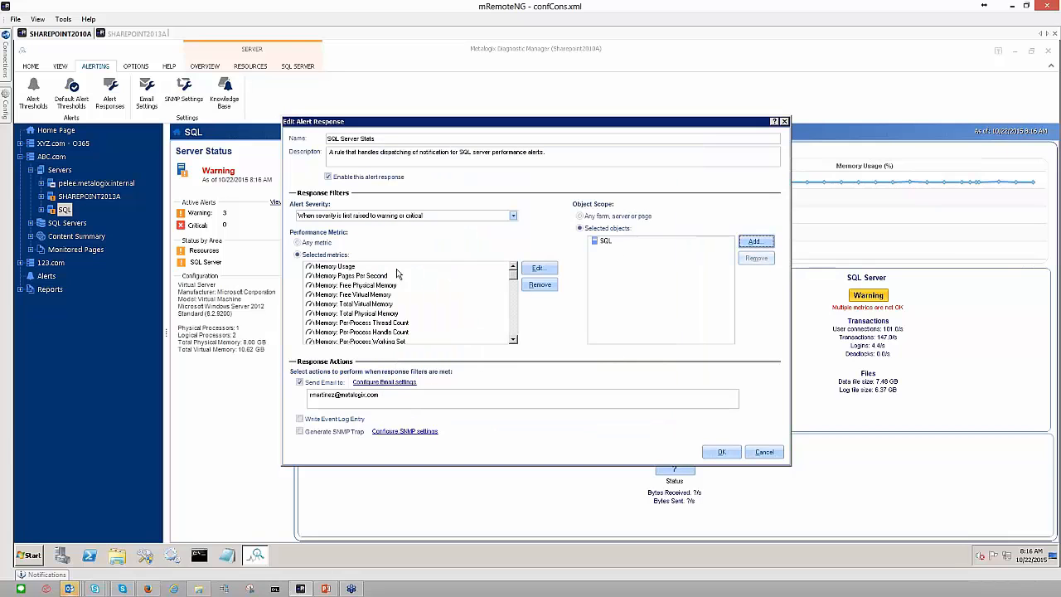
left_click_drag(514, 279, 514, 335)
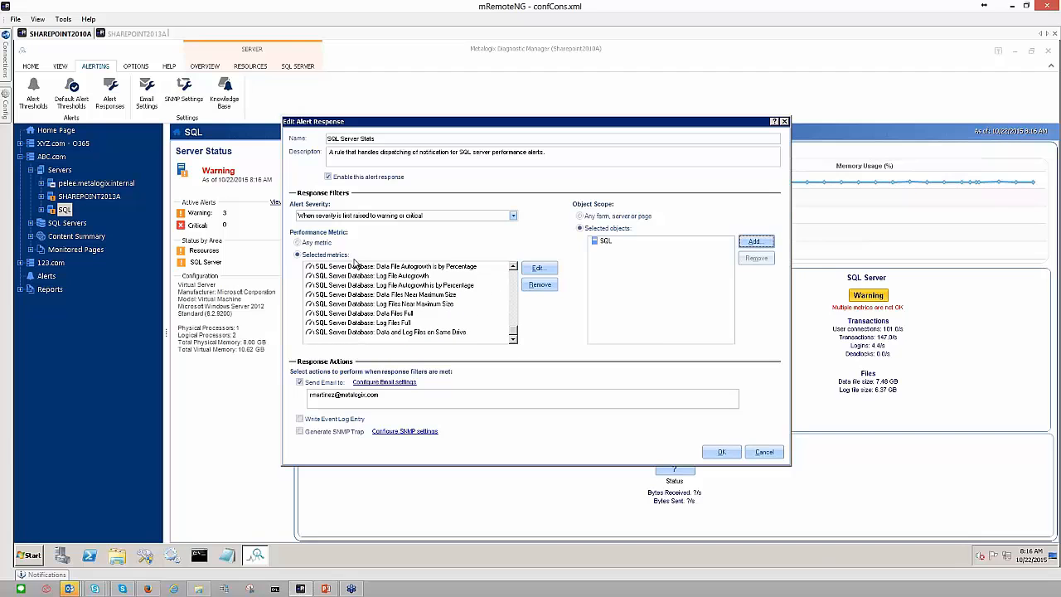
Try selecting the whole ABC.com farm and then only its SQL server as additional scope for the SQL Server Stats response.
left_click(604, 243)
left_click(750, 242)
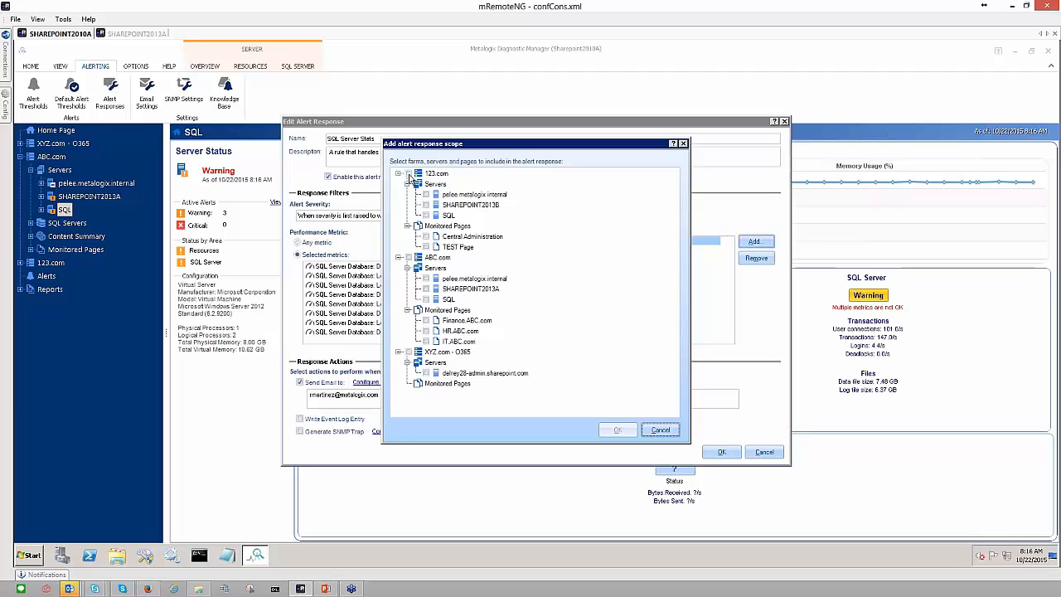
left_click(409, 258)
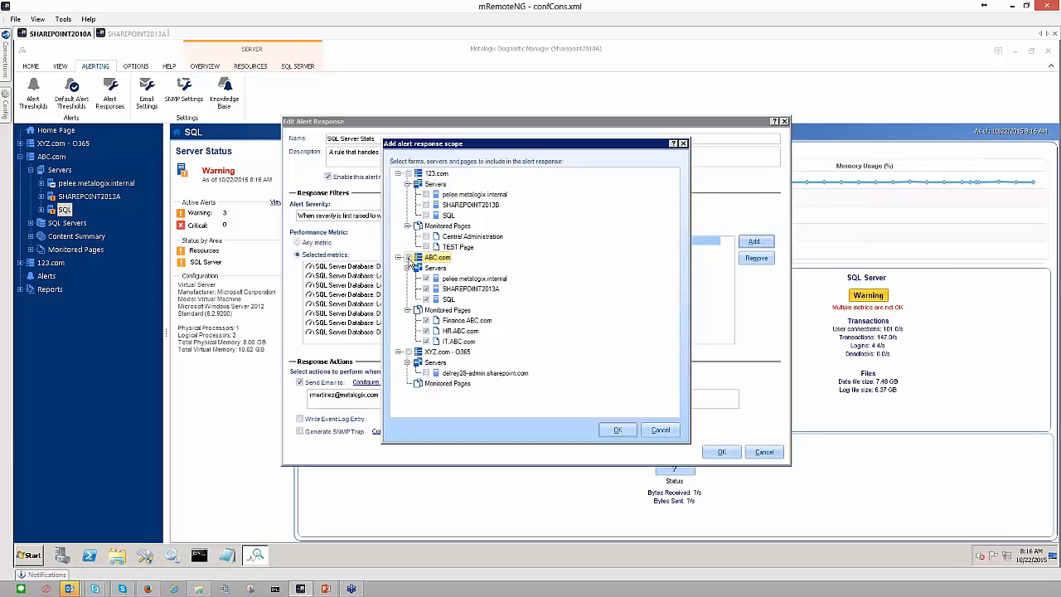
left_click(426, 299)
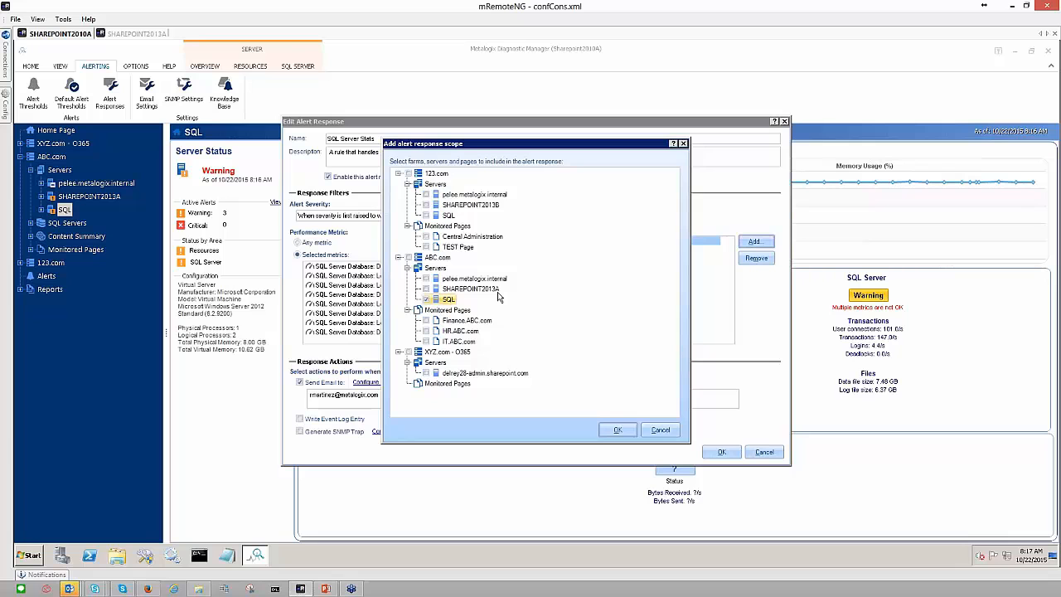
left_click(663, 429)
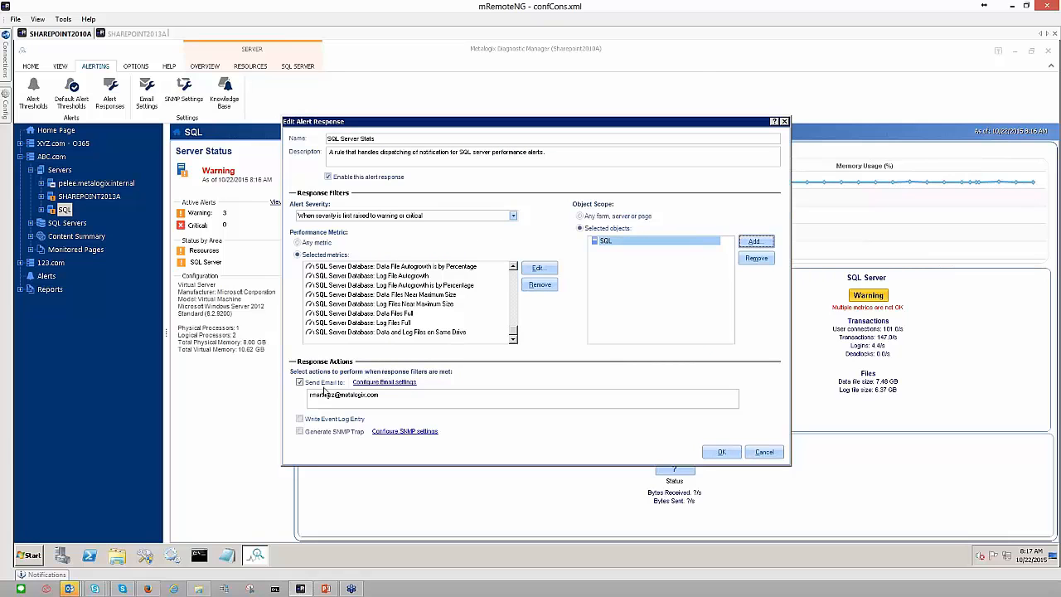
Check the email recipient of the SQL Server Stats response, then close it and the alert responses list without saving changes.
left_click_drag(384, 395, 309, 396)
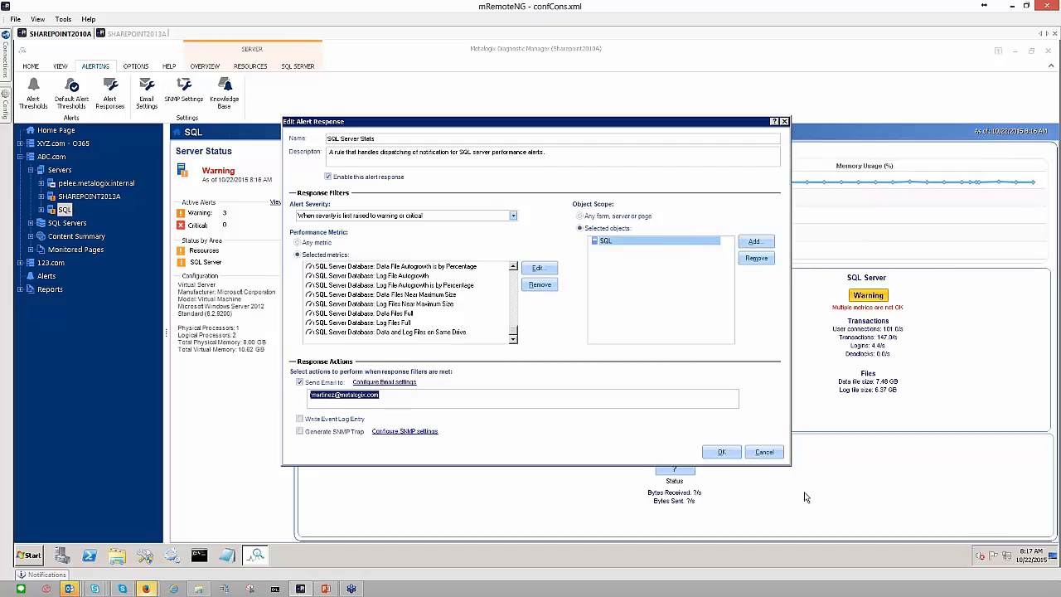
left_click(764, 452)
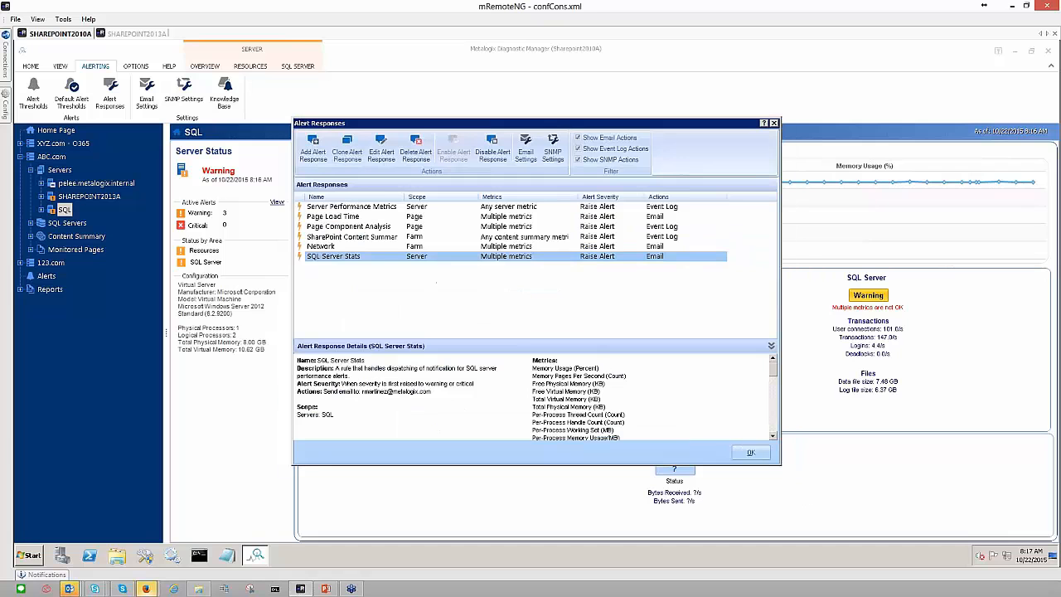
left_click(774, 124)
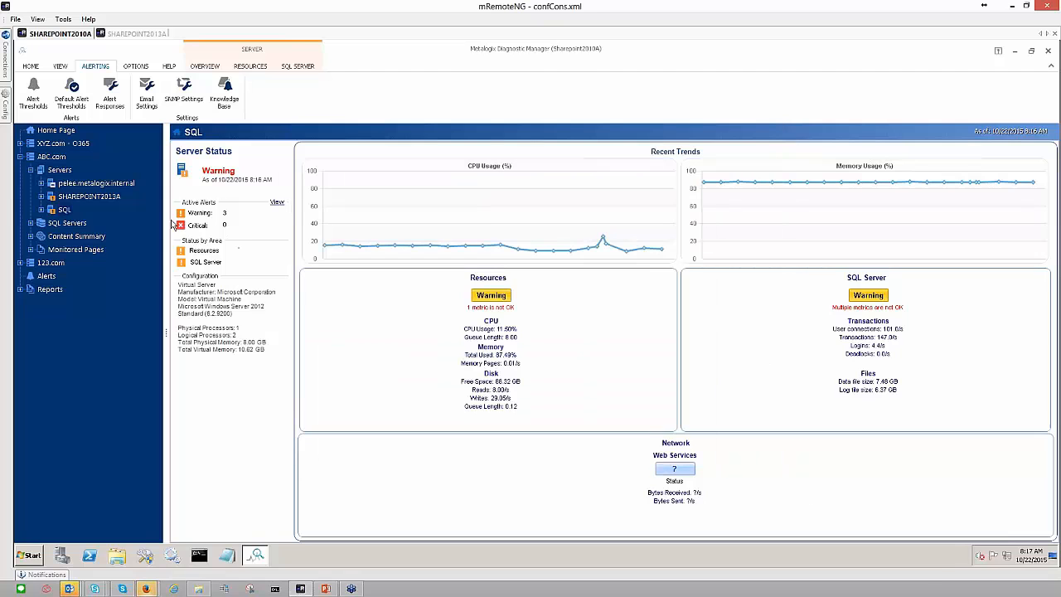
View the details of the alerted resource metrics for the SQL server under ABC.com, then close them.
left_click(66, 210)
left_click(490, 295)
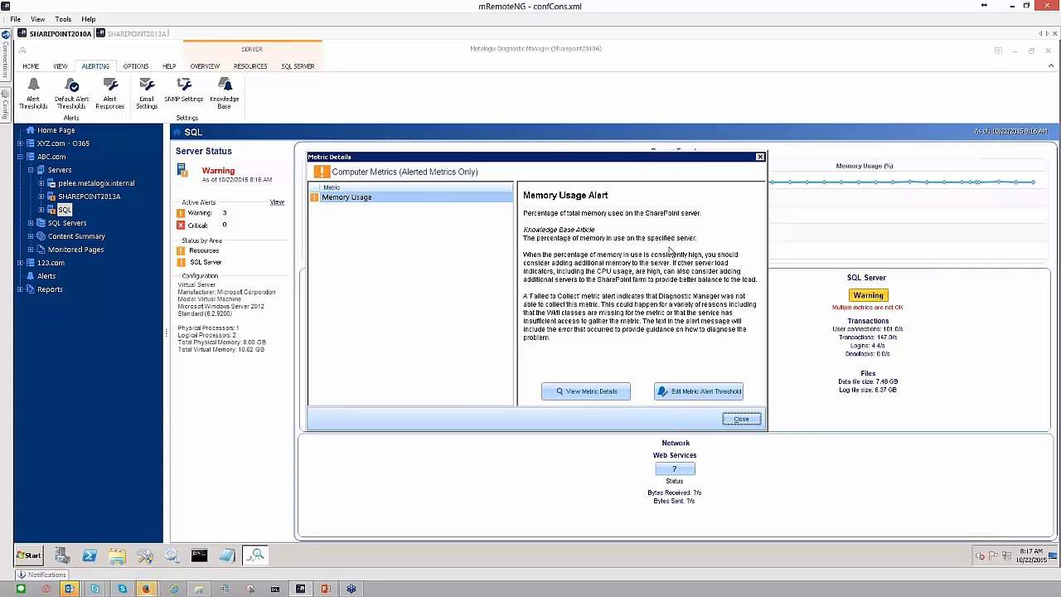
left_click(742, 419)
Reopen the SQL Server Stats alert response and look through its selected performance metrics without changing anything.
left_click(111, 95)
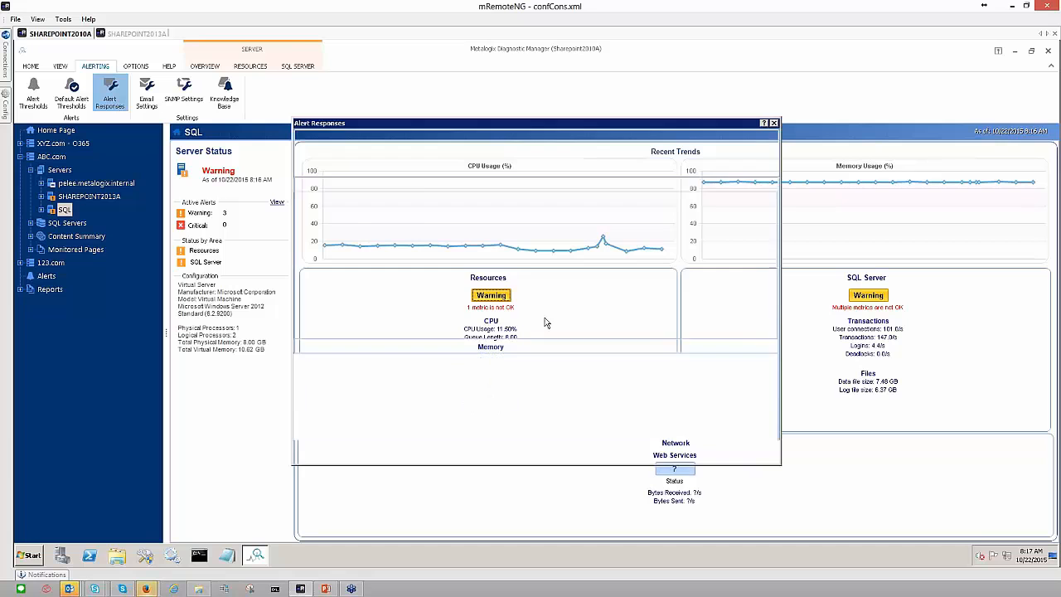
double_click(339, 259)
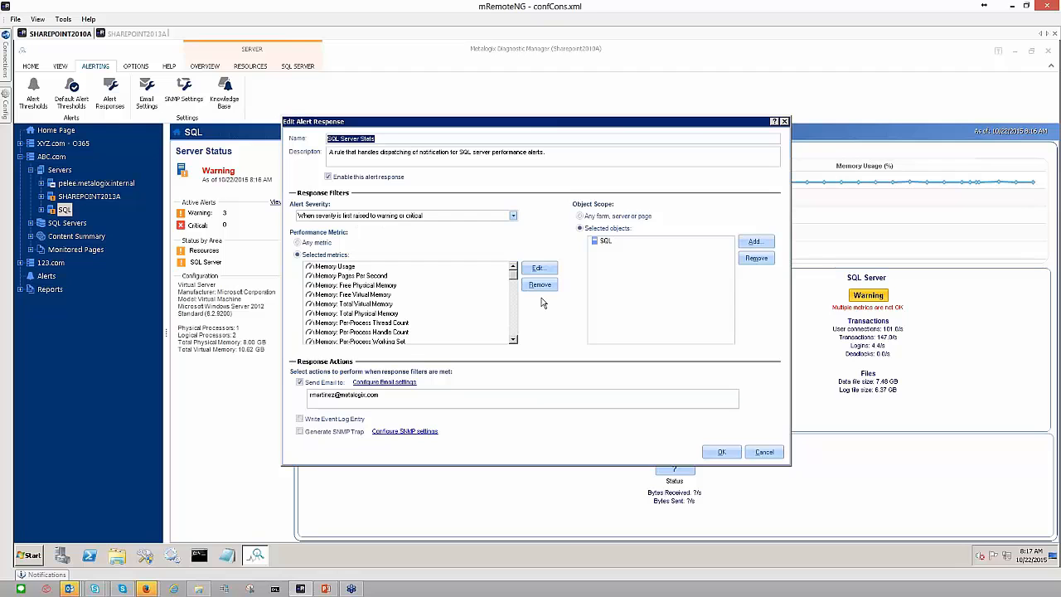
left_click_drag(514, 280, 515, 340)
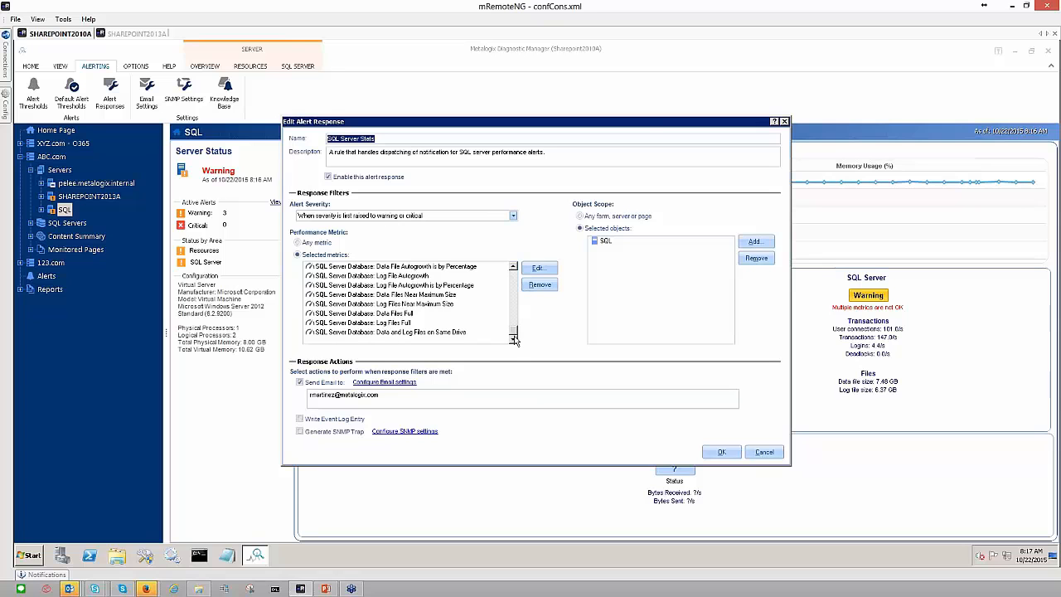
left_click(765, 452)
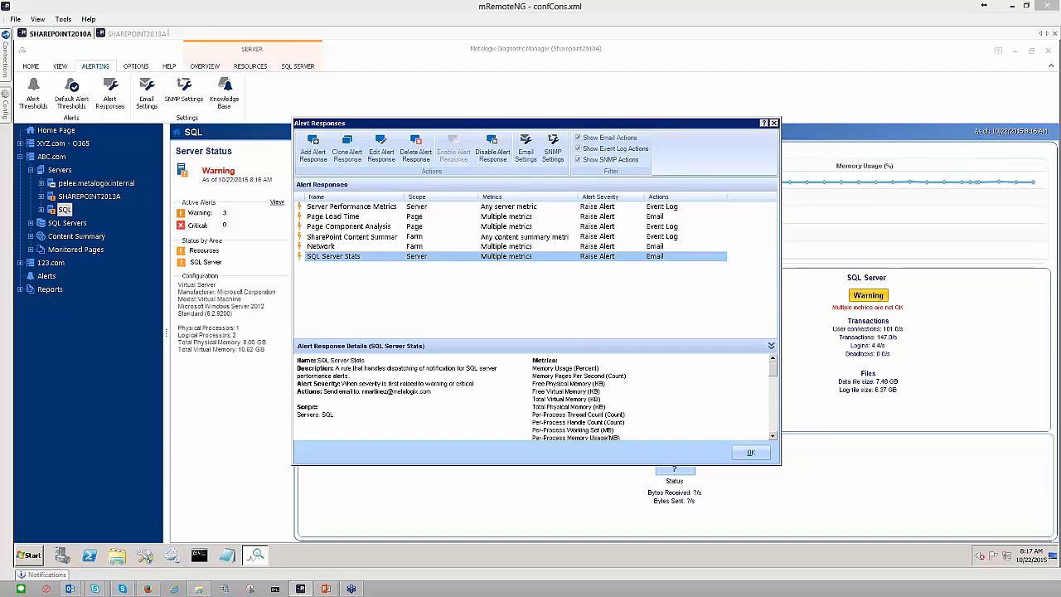
Switch to the Outlook alert email for server SQL and examine its scan time, system metrics, memory usage and alert severity lines.
key("super+d")
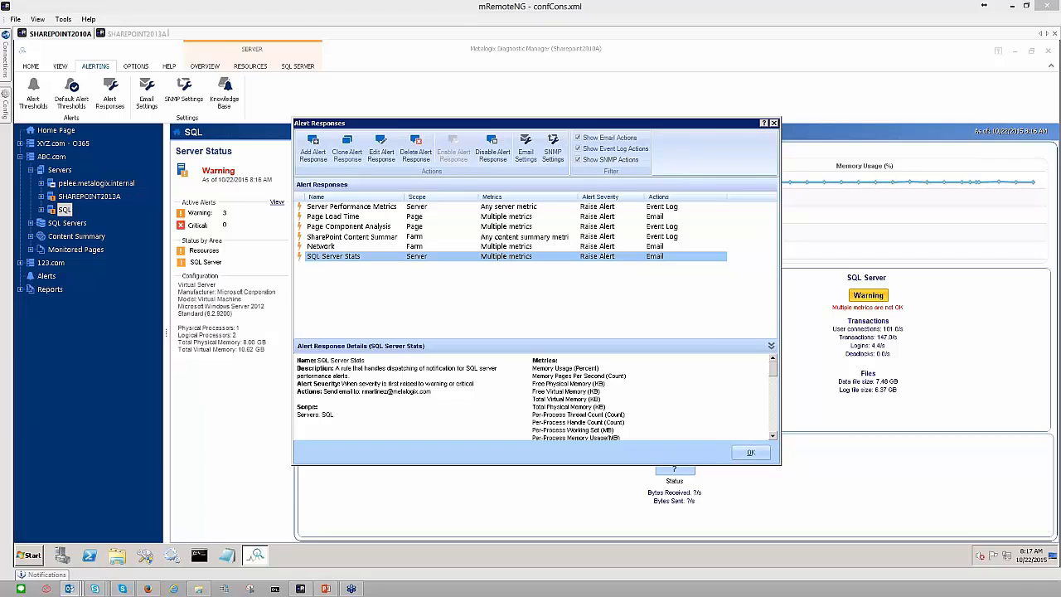
left_click_drag(0, 51, 618, 71)
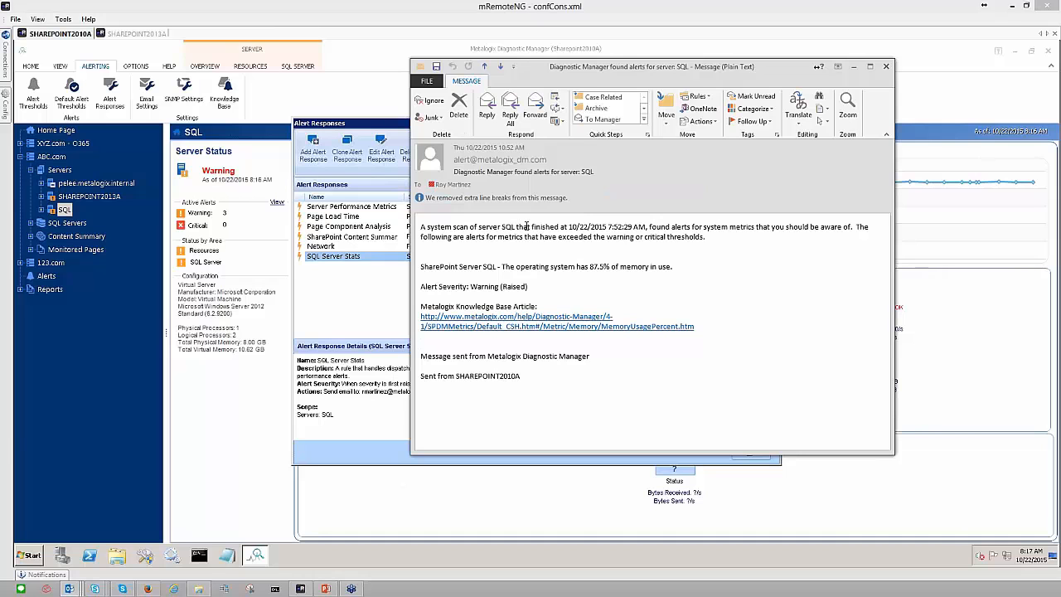
left_click_drag(582, 226, 646, 227)
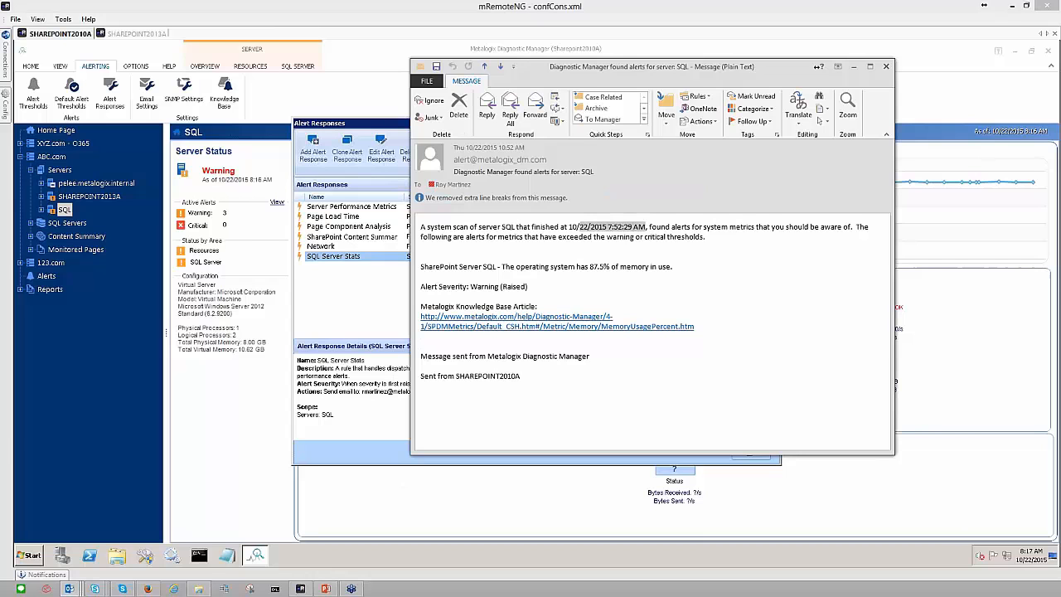
left_click(624, 235)
left_click_drag(713, 225, 772, 226)
left_click(851, 231)
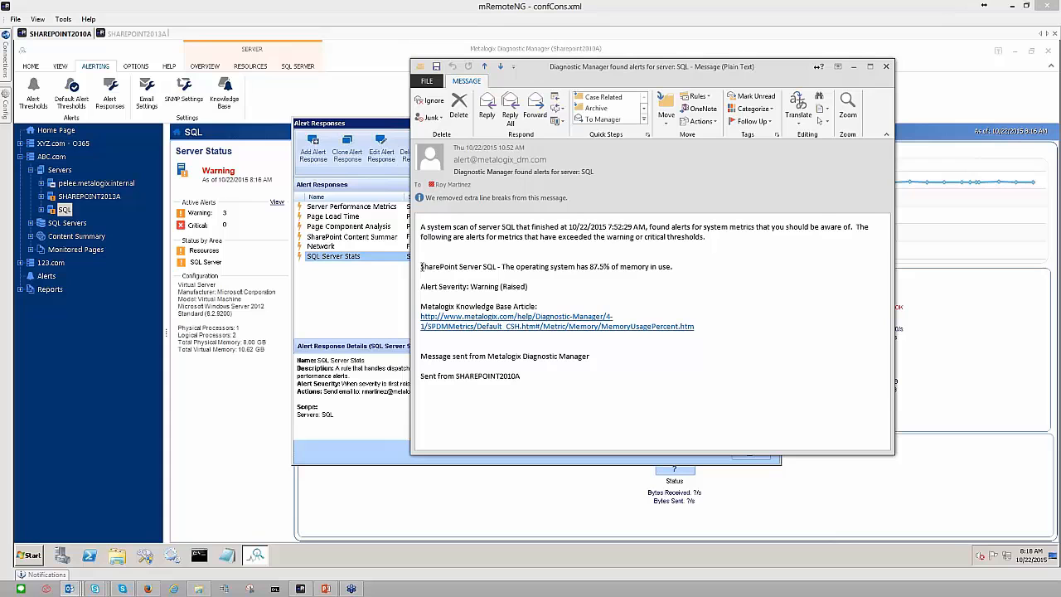
left_click_drag(421, 266, 673, 268)
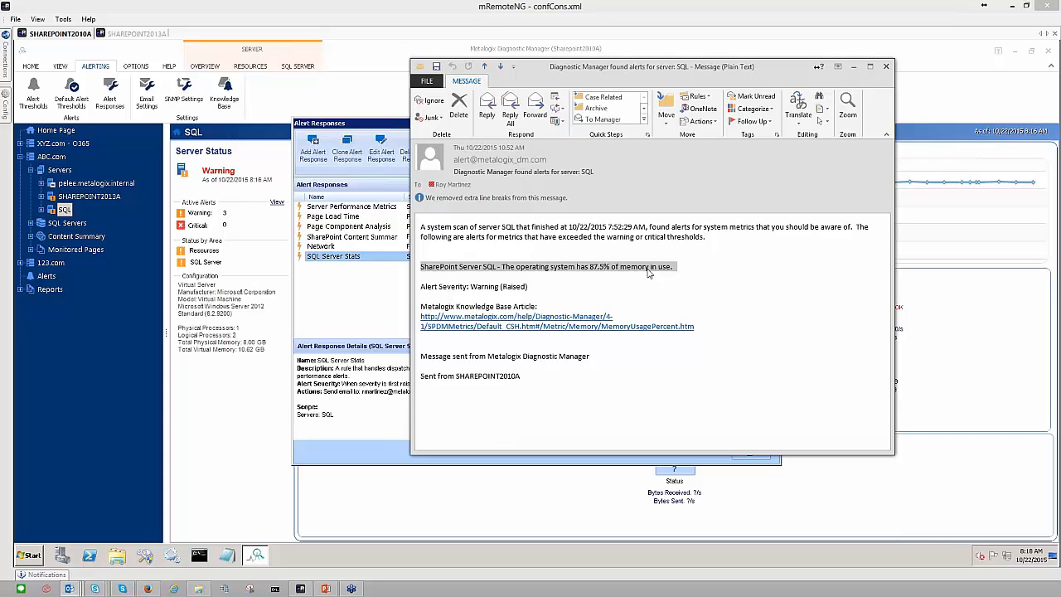
left_click(430, 289)
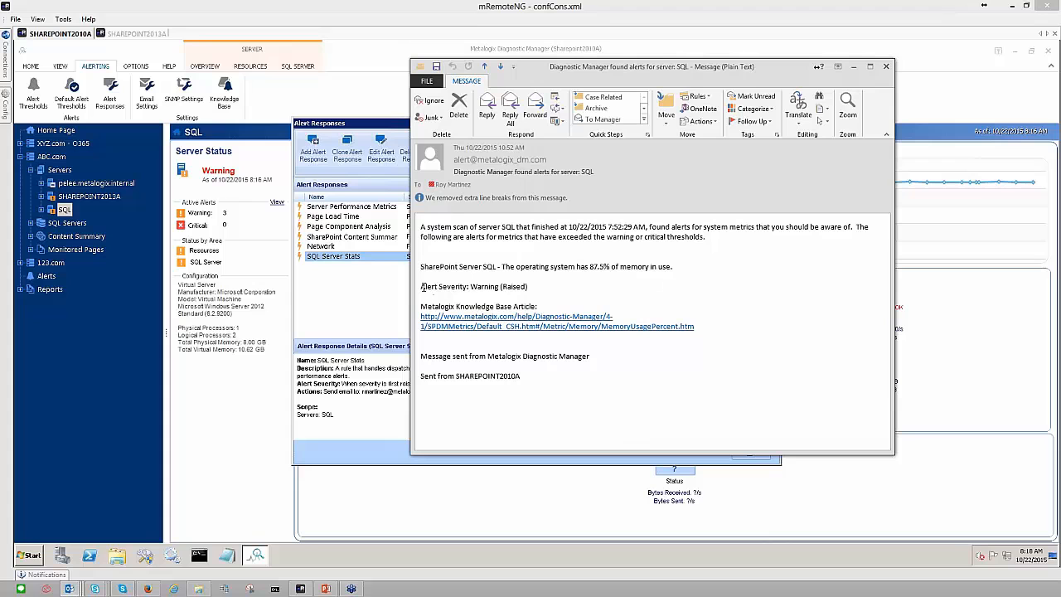
left_click_drag(423, 286, 527, 288)
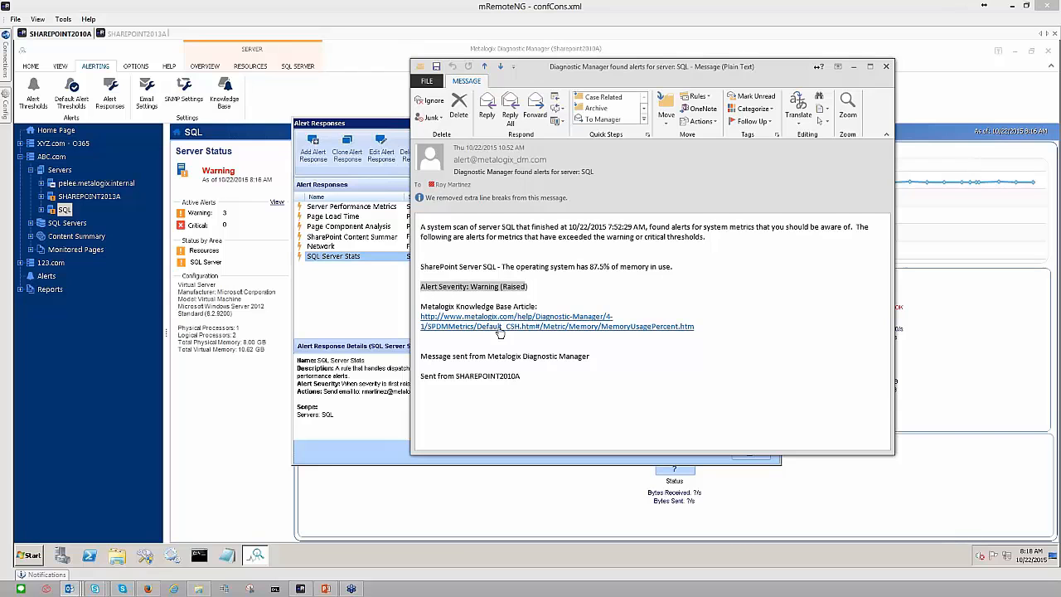
Open the email's Metalogix knowledge base article, examine its advice on consistently high memory usage, and return to the email.
left_click(512, 327)
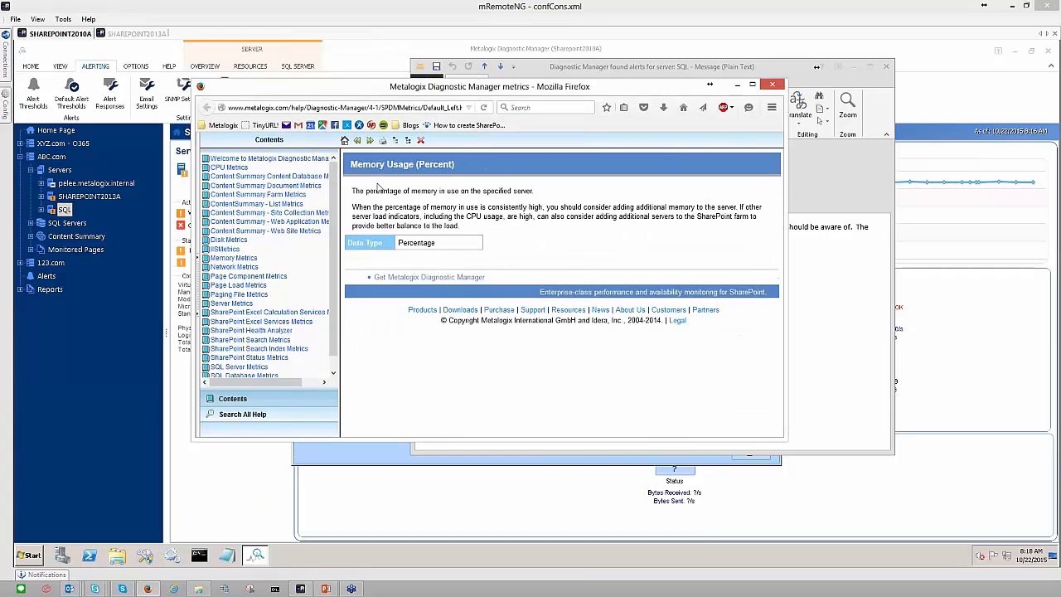
left_click_drag(354, 207, 582, 231)
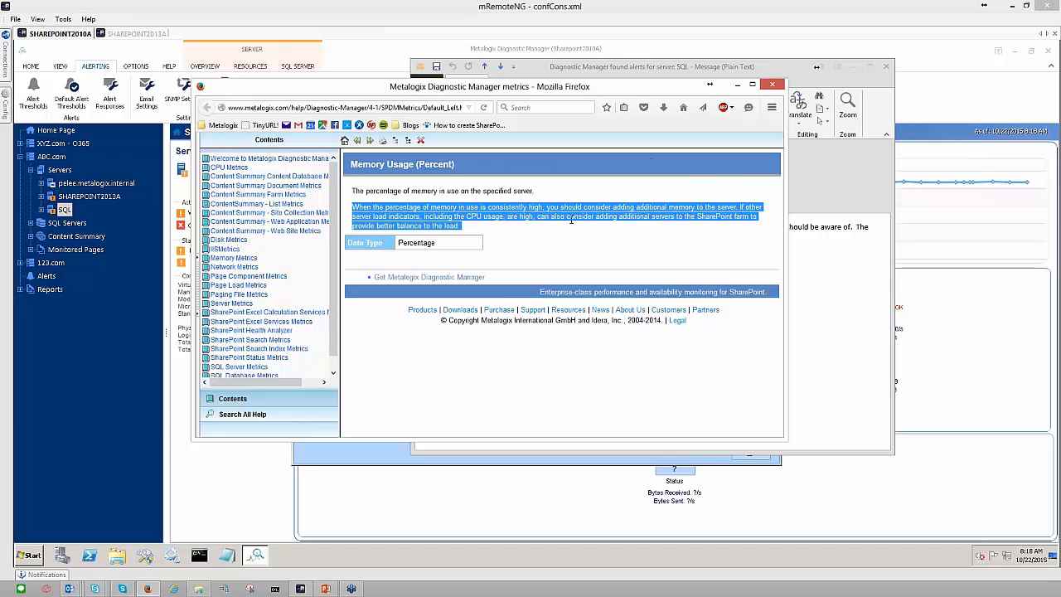
left_click(737, 86)
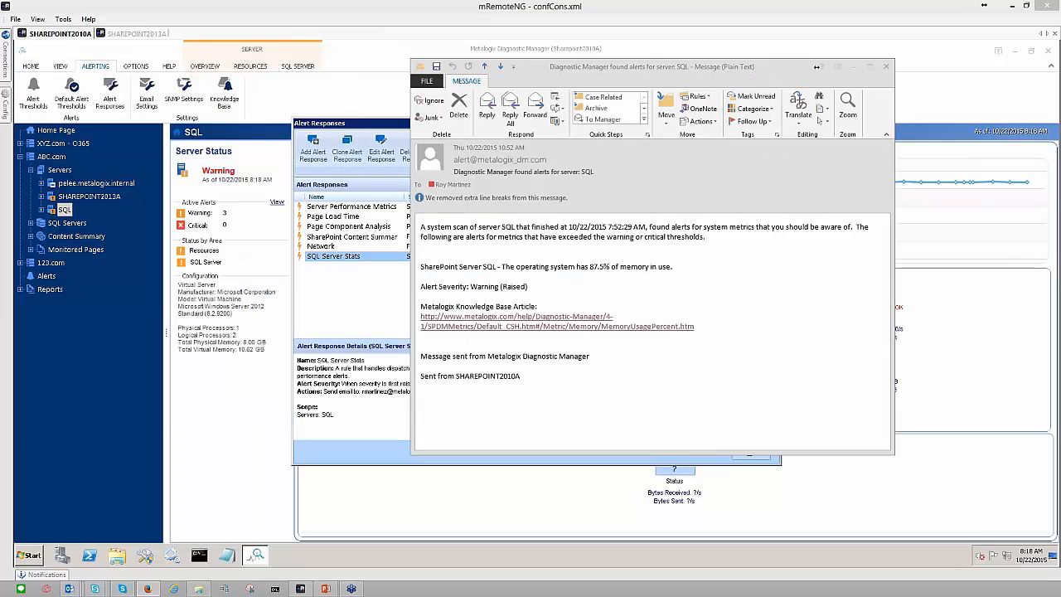
left_click(551, 274)
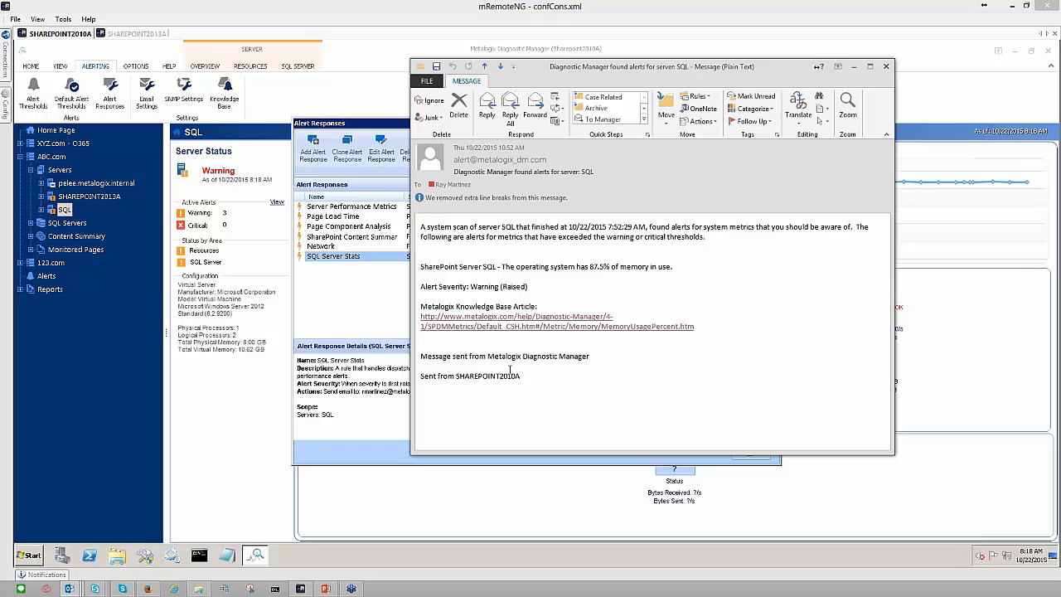
Examine the line of the alert email that tells which application sent the message.
left_click_drag(510, 369, 437, 355)
left_click(586, 338)
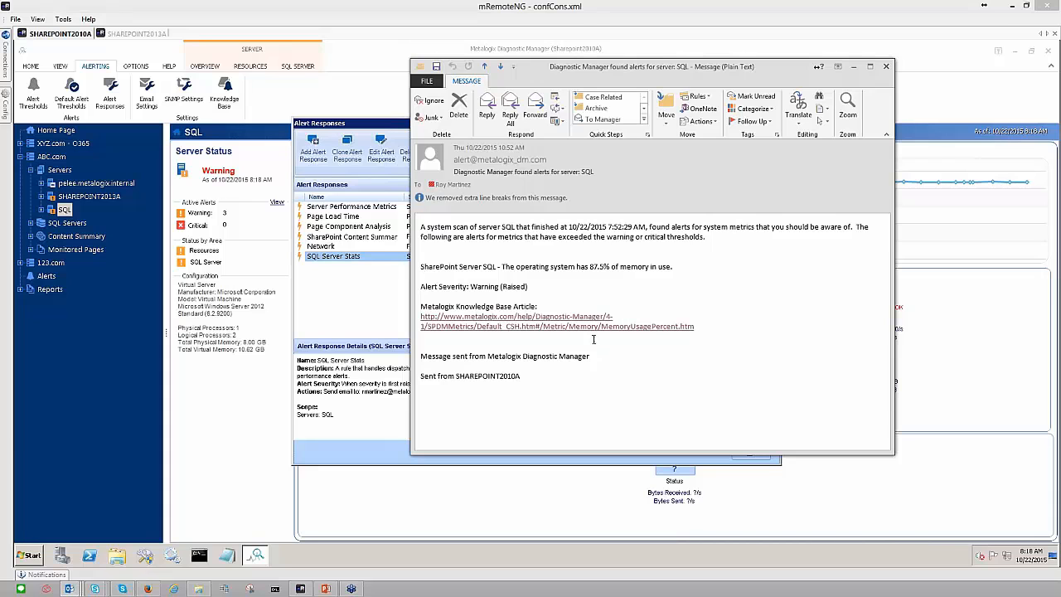
left_click_drag(595, 356, 419, 356)
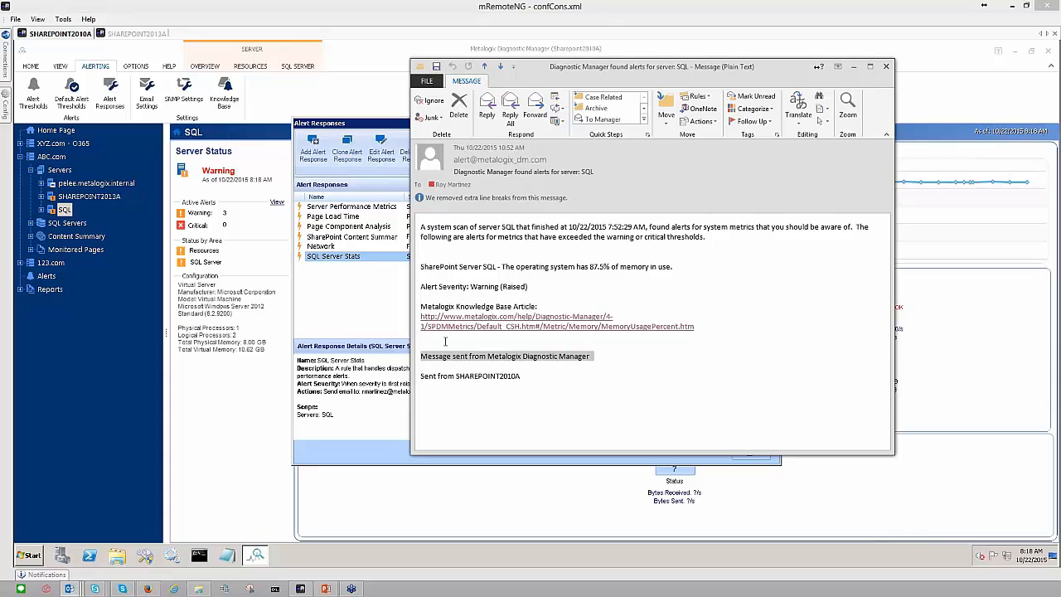
left_click(499, 237)
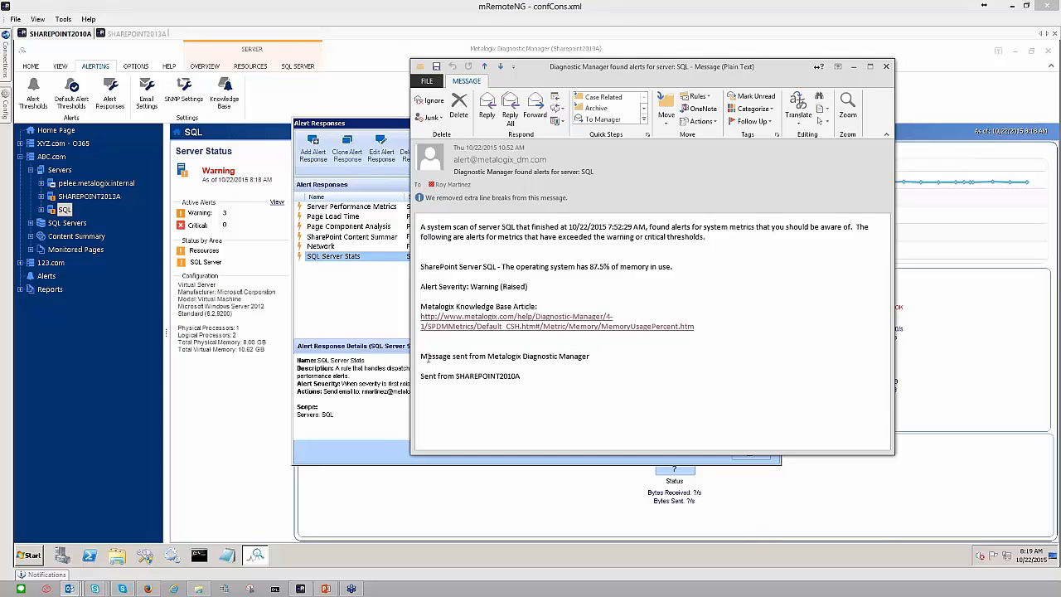
left_click_drag(425, 357, 594, 357)
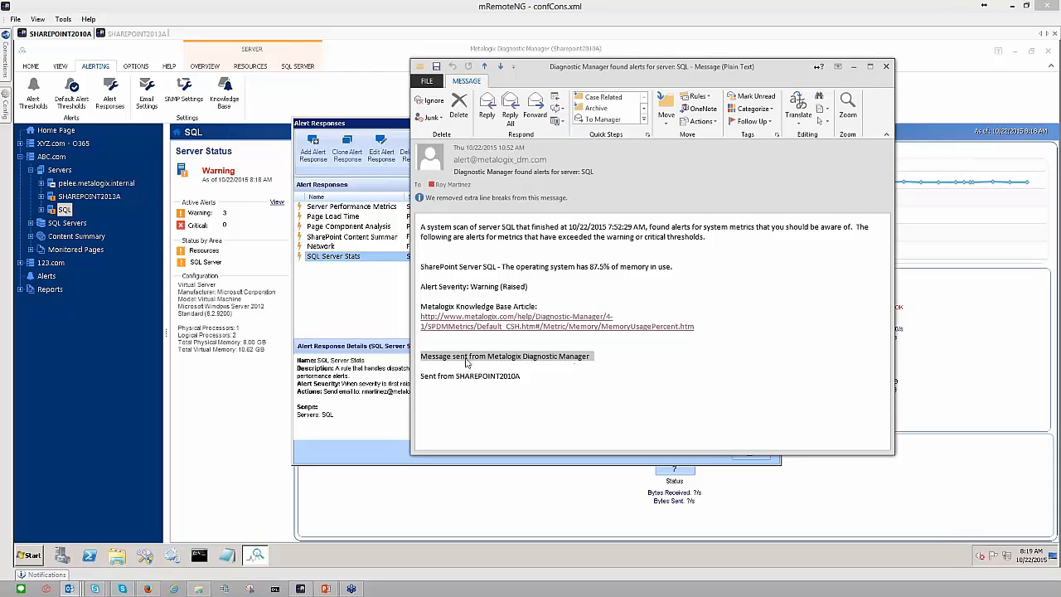
Examine the line of the alert email that names the sending server, then close the email.
left_click(427, 378)
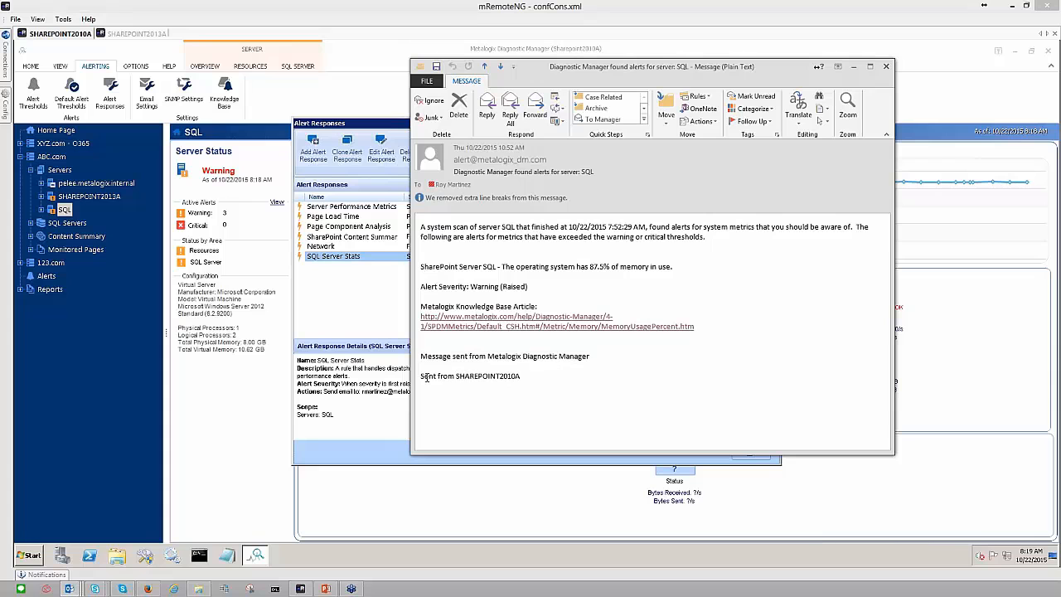
left_click_drag(420, 377, 533, 374)
left_click(522, 379)
left_click_drag(461, 377, 496, 377)
double_click(496, 377)
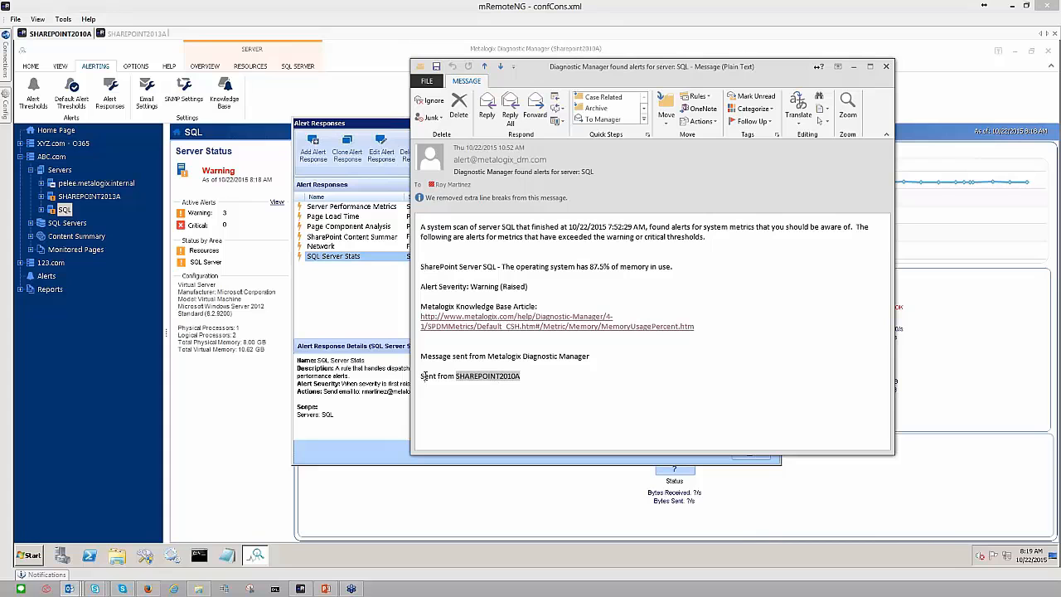
left_click_drag(423, 377, 527, 377)
left_click(486, 378)
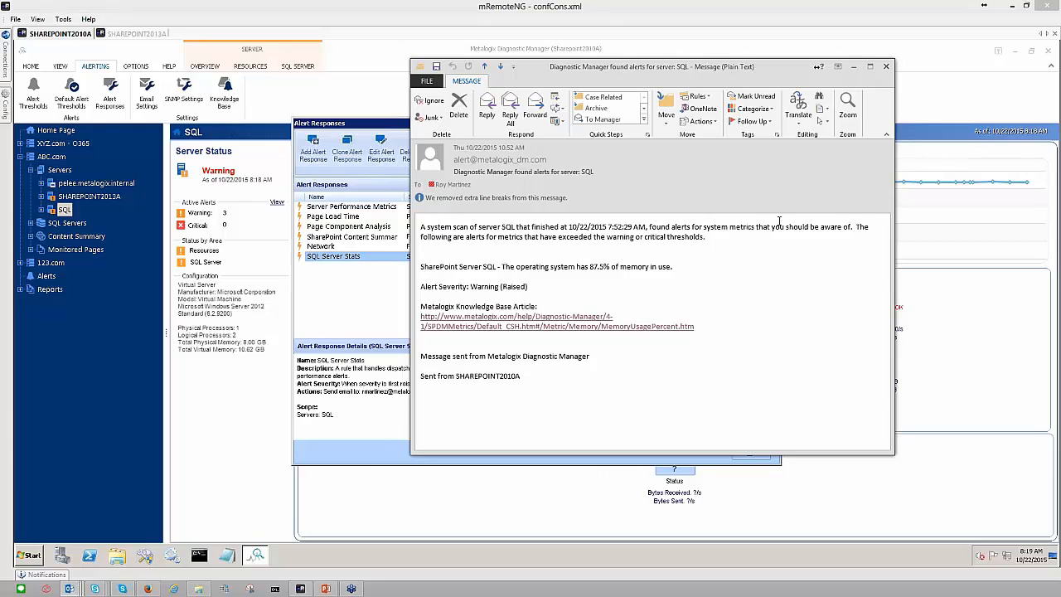
left_click(885, 66)
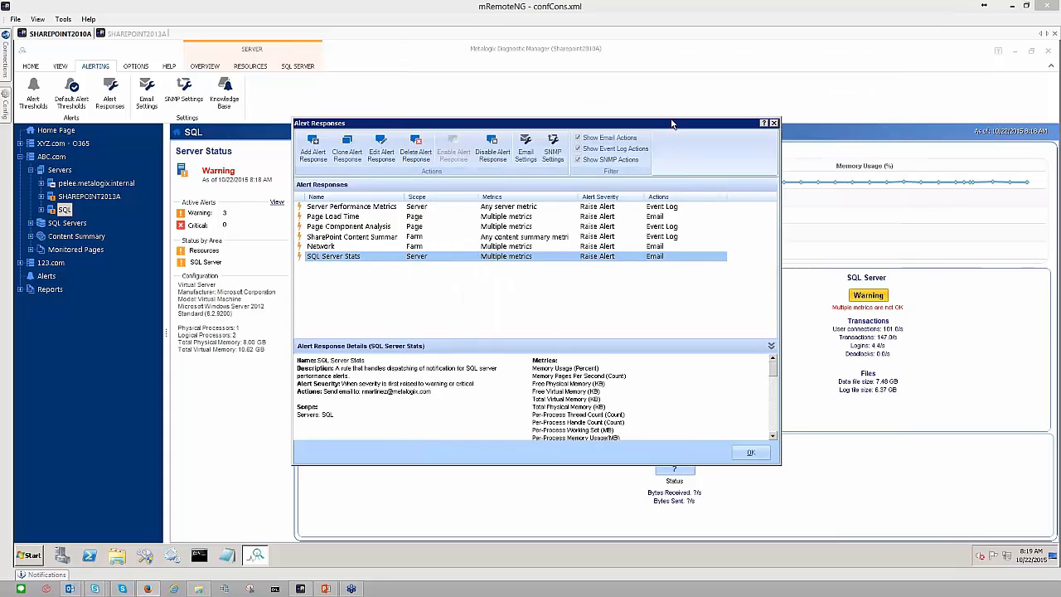
Close the alert responses list and view the SQL server's alert thresholds without changing them.
left_click_drag(671, 122, 770, 123)
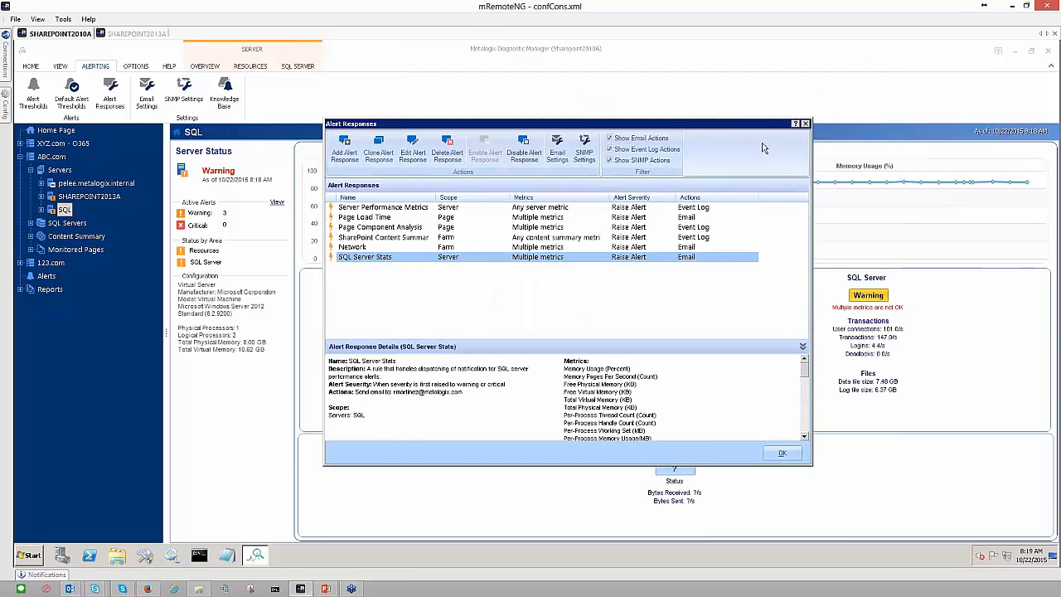
left_click(805, 124)
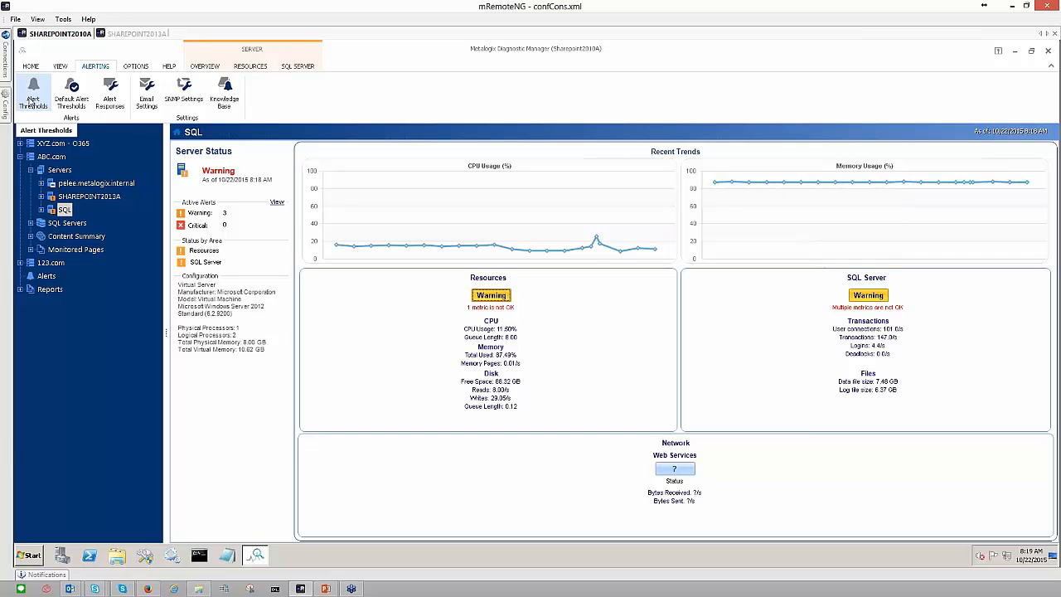
left_click(31, 99)
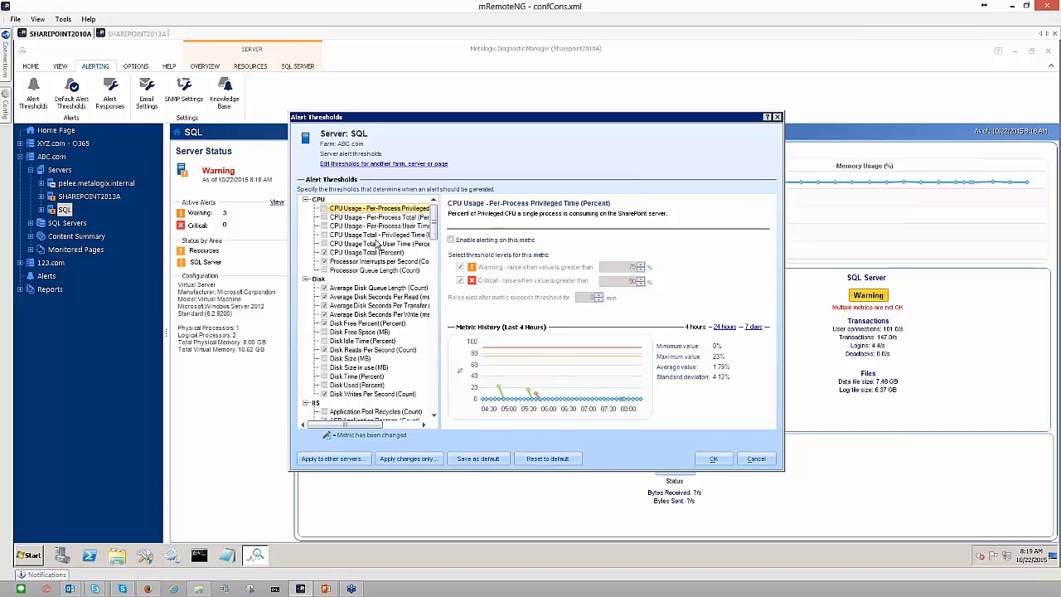
left_click(758, 460)
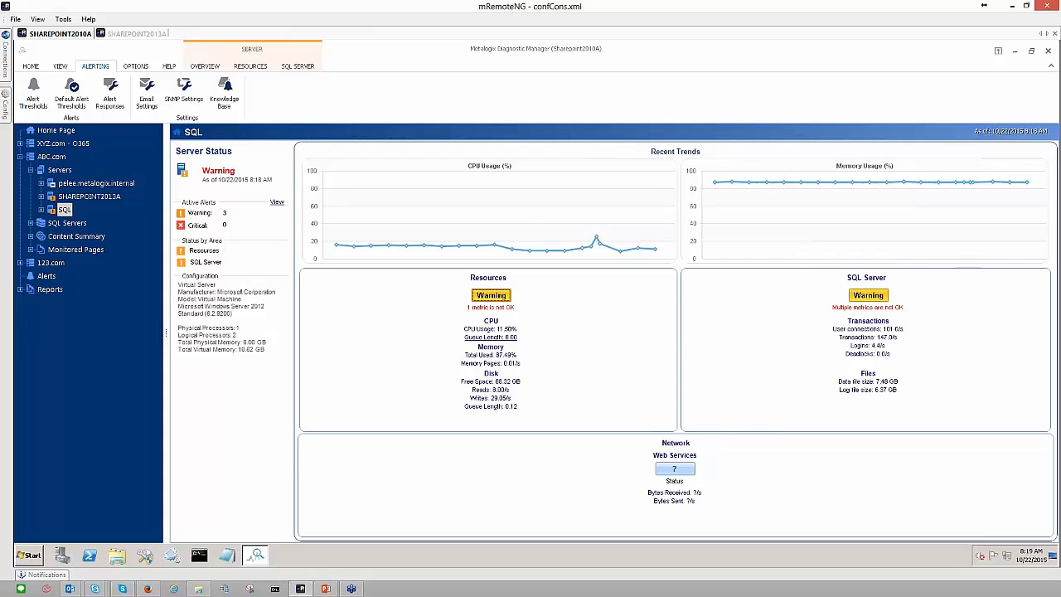
Examine the SQL Server Stats alert response's selected metrics and email recipient without changing them, then close the alert responses list.
left_click(109, 98)
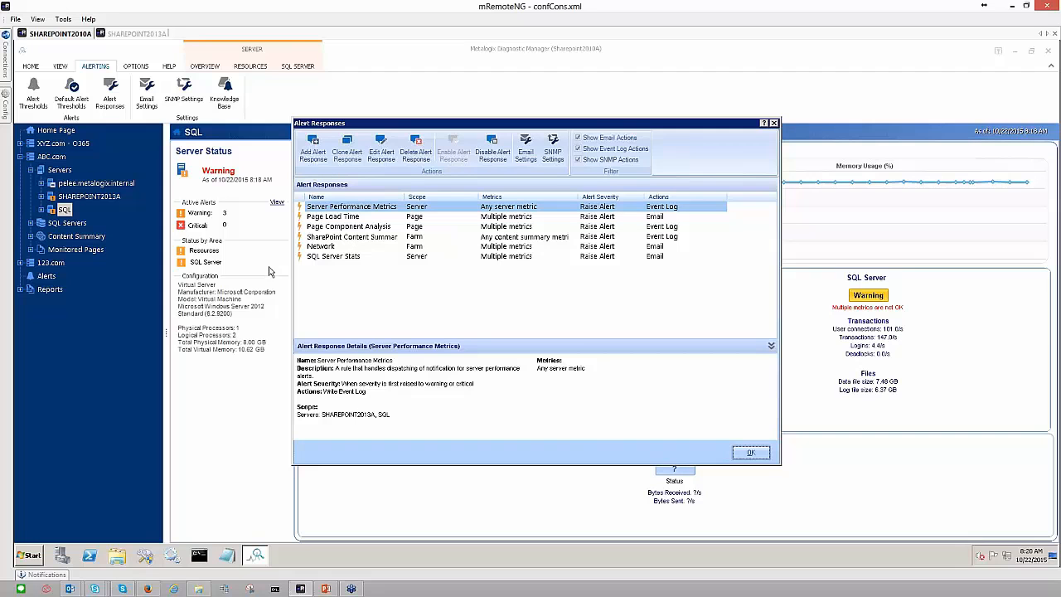
double_click(332, 256)
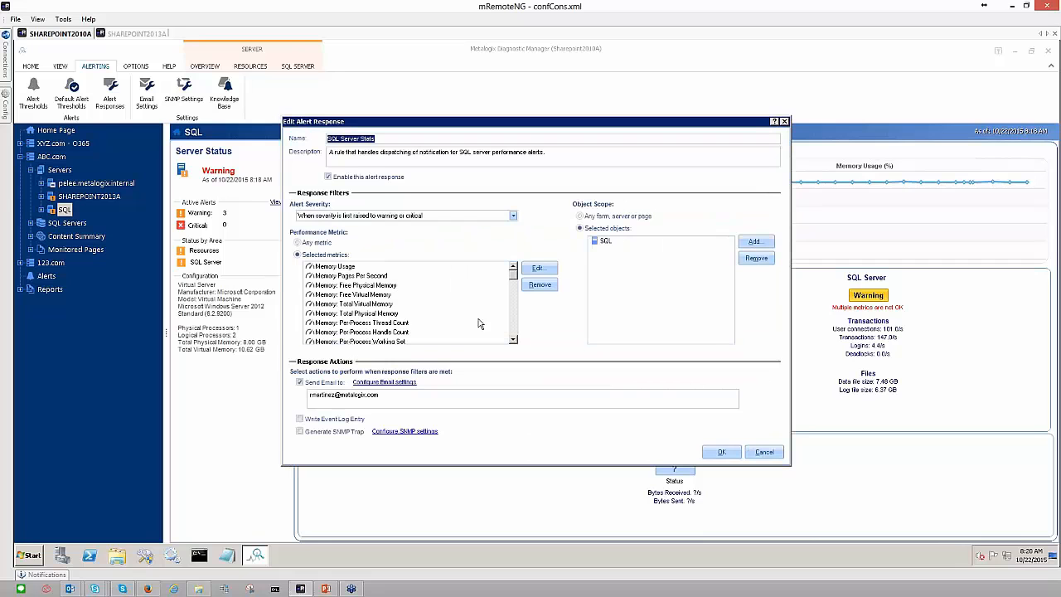
left_click(359, 315)
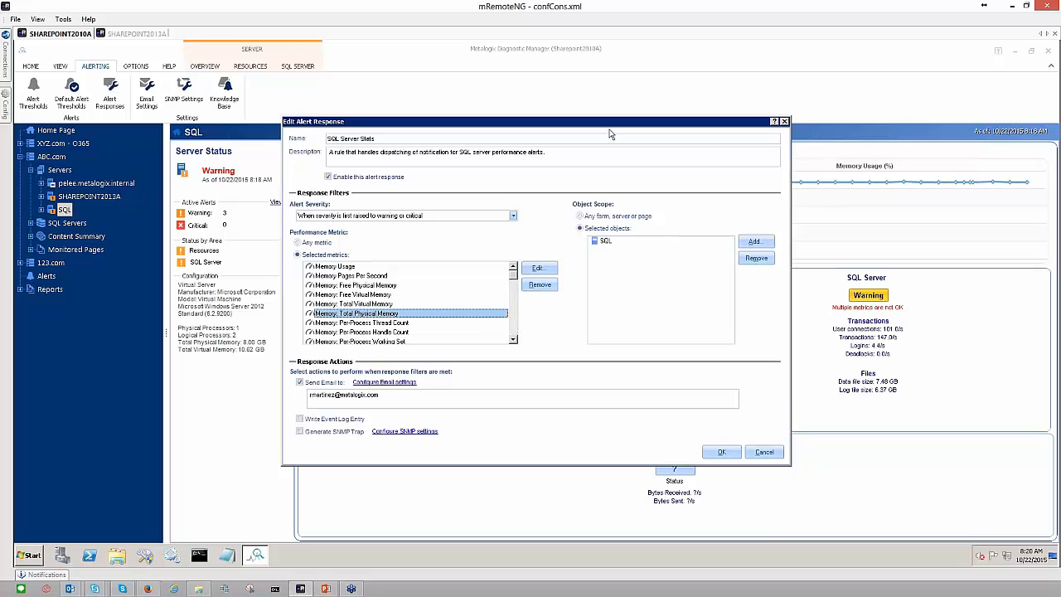
left_click_drag(412, 403, 310, 395)
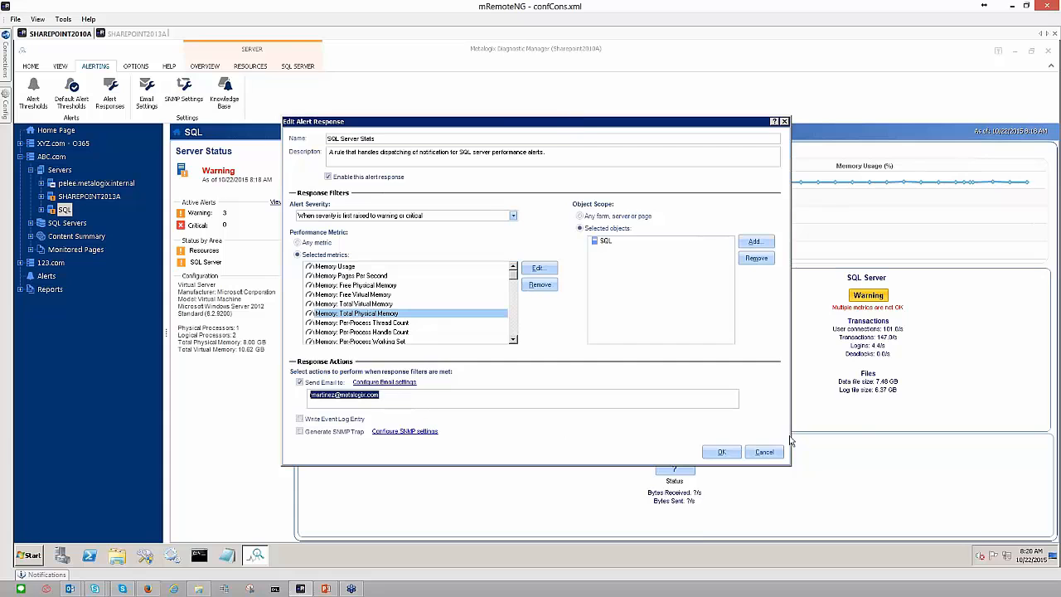
left_click(752, 455)
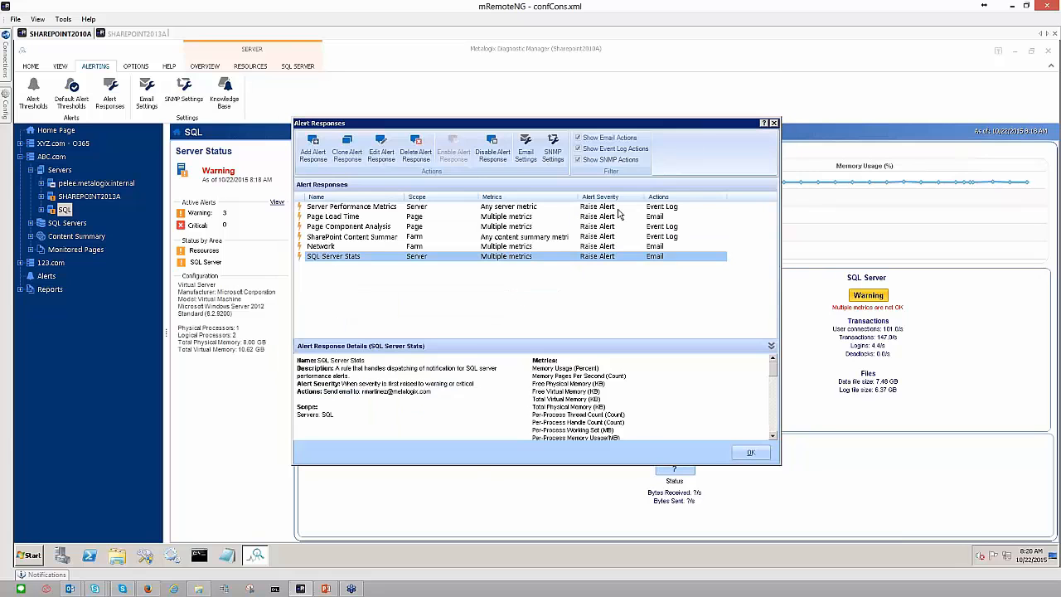
left_click(775, 124)
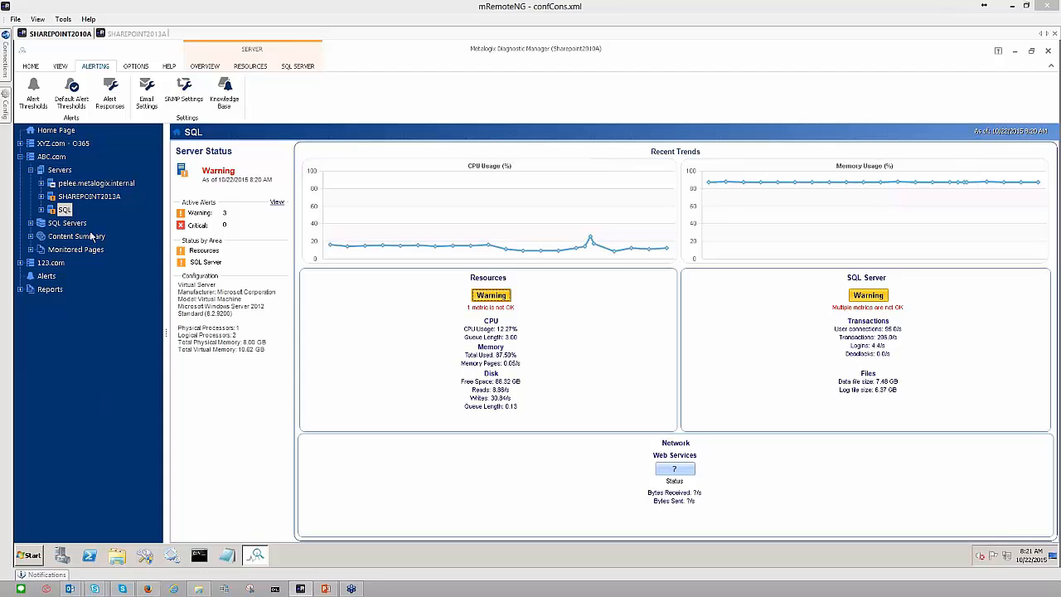
Collapse the ABC.com farm in the navigation tree.
left_click(20, 156)
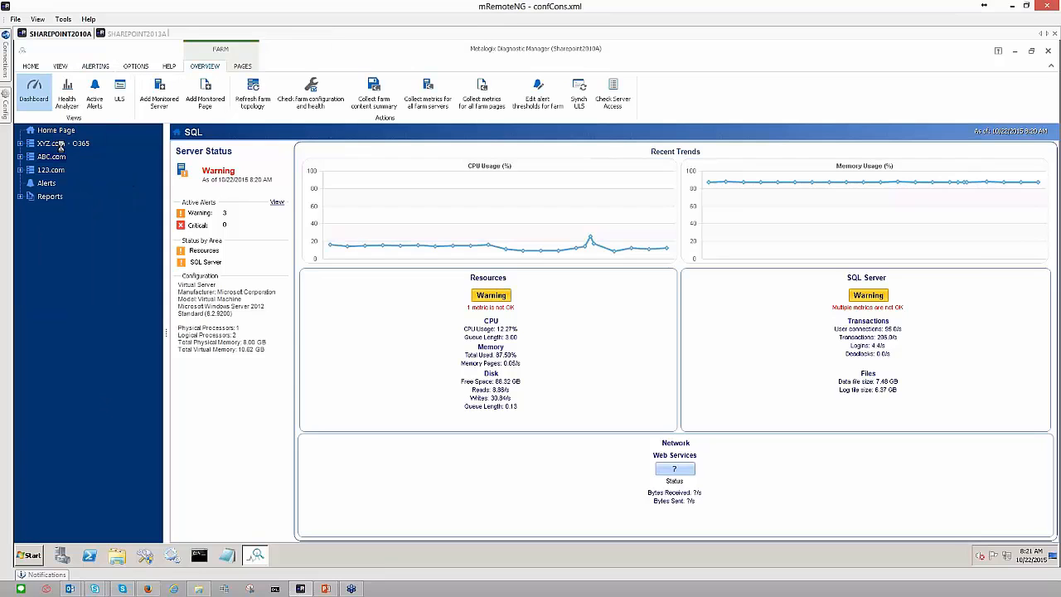